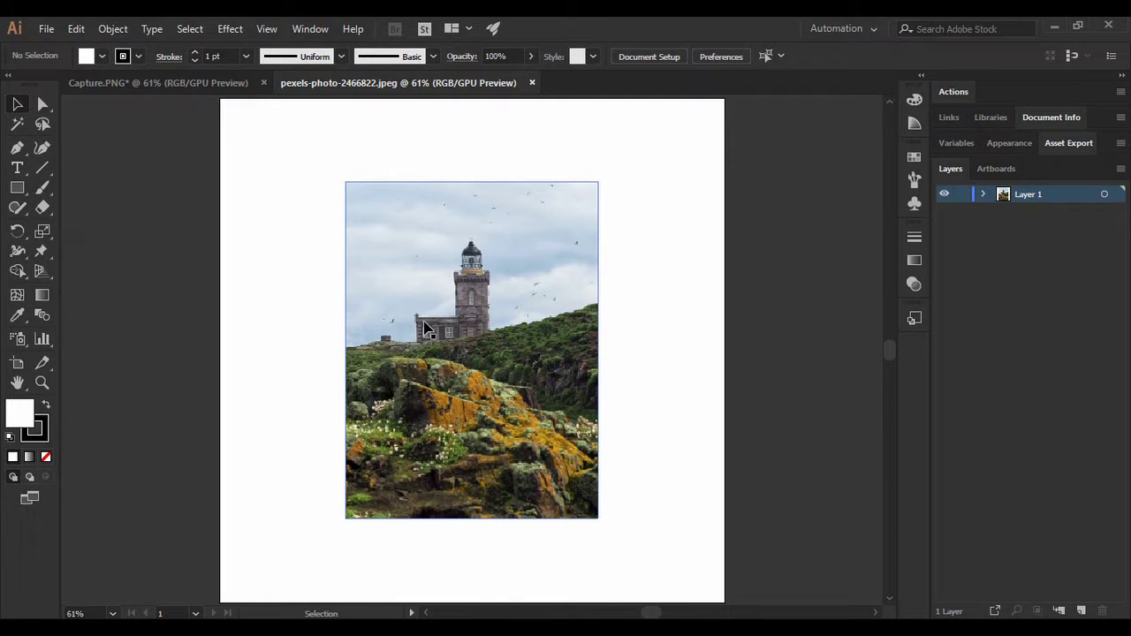
click(189, 87)
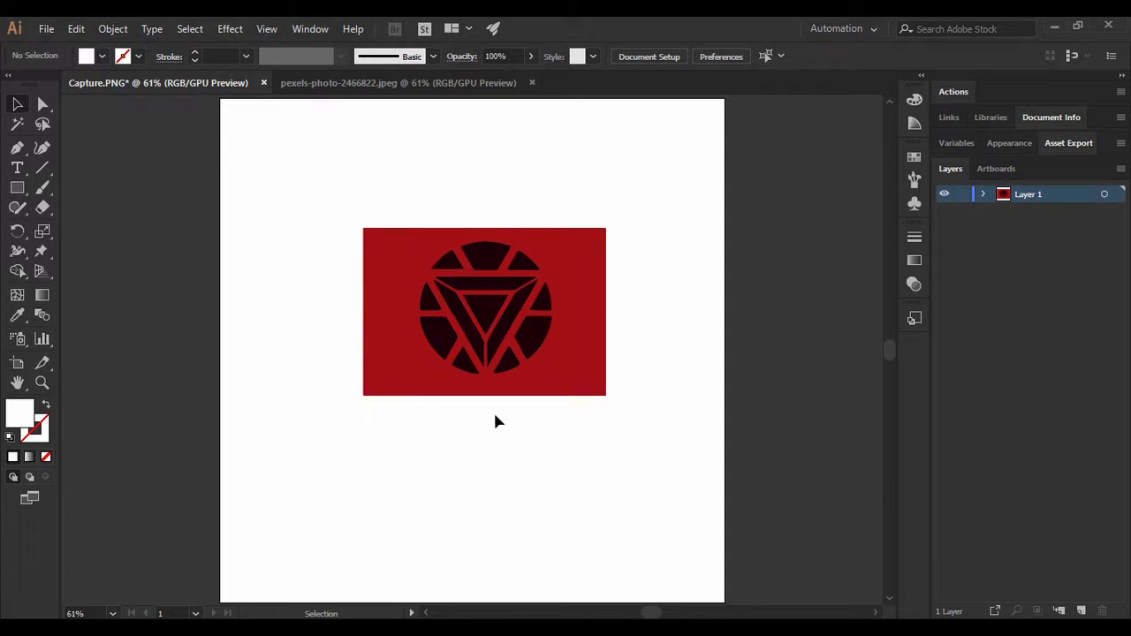
click(393, 83)
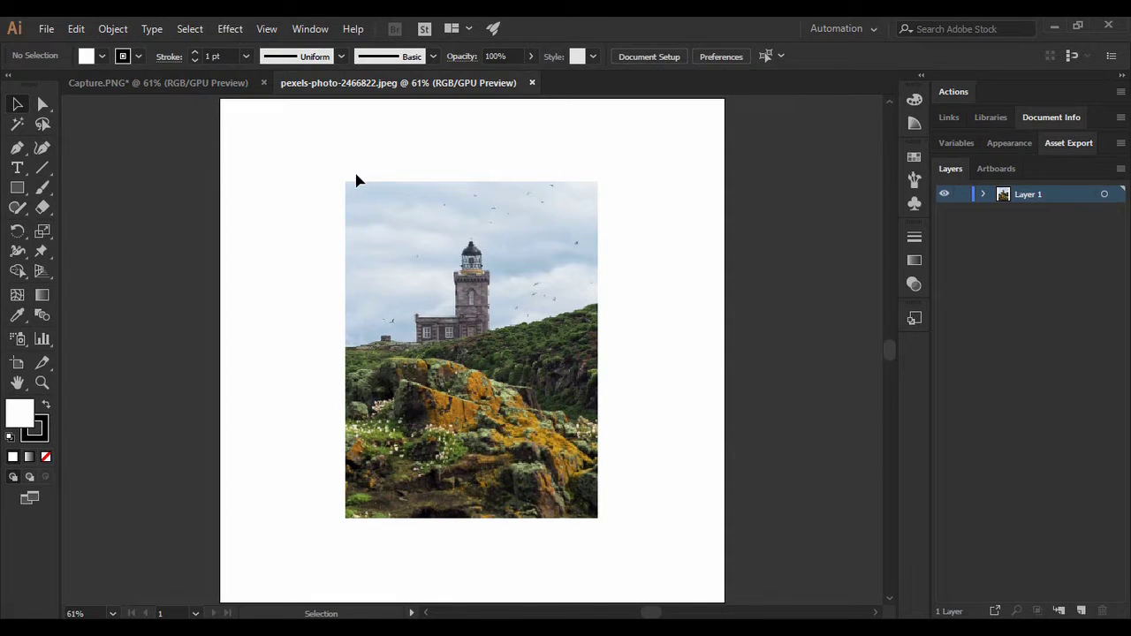
click(44, 29)
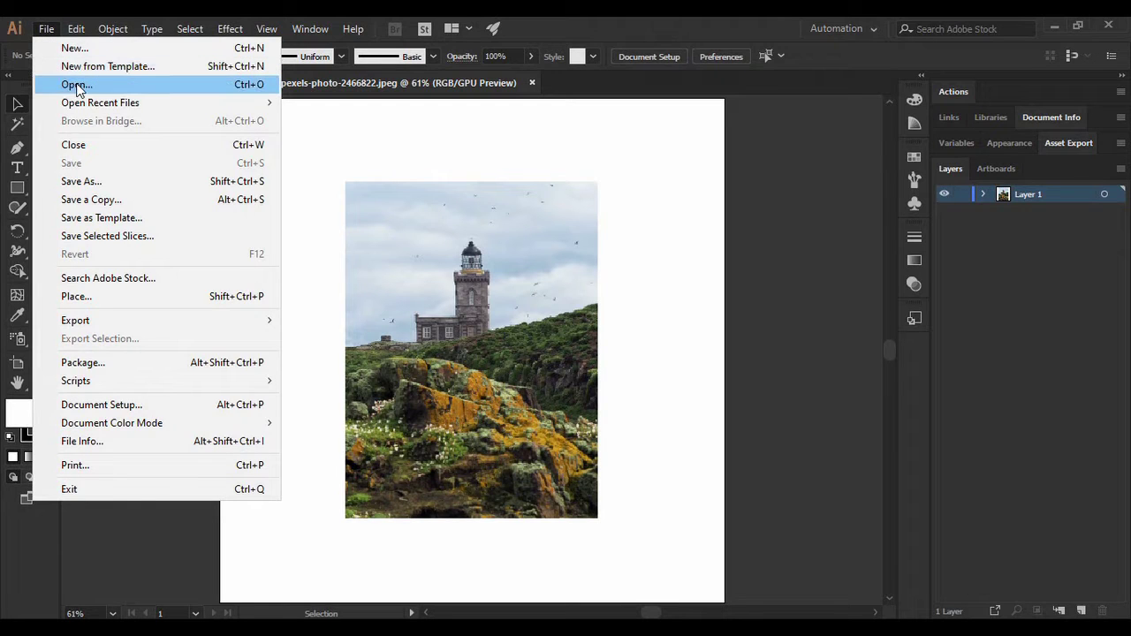
click(541, 438)
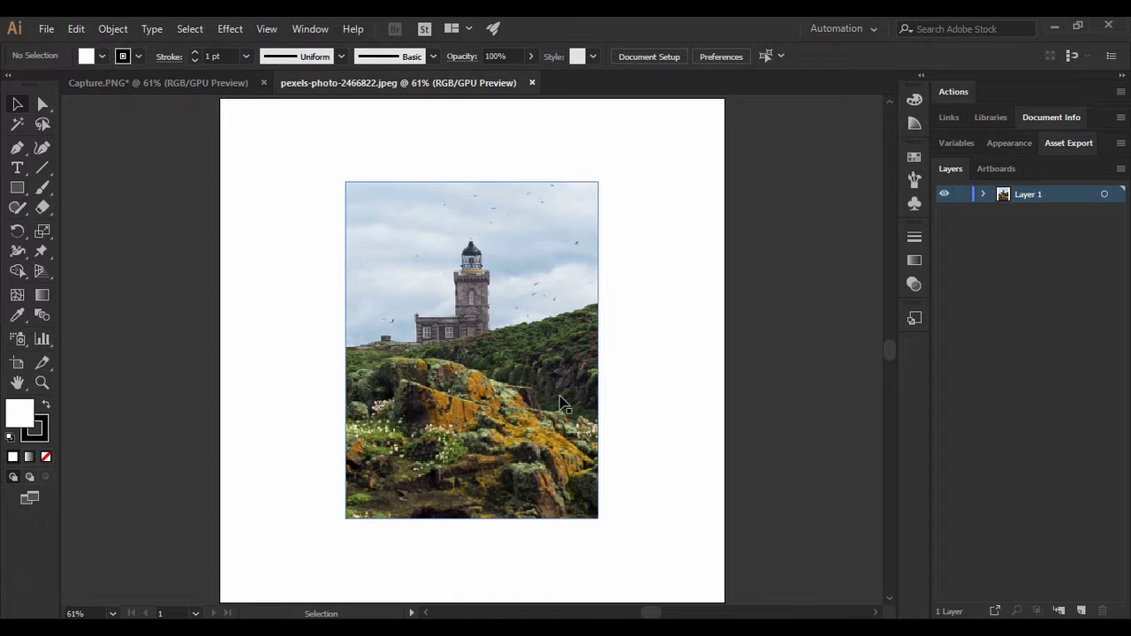
- Move the lighthouse photo to the left part of the artboard and open Image Trace beside the selected photo
drag(548, 407, 430, 404)
click(583, 424)
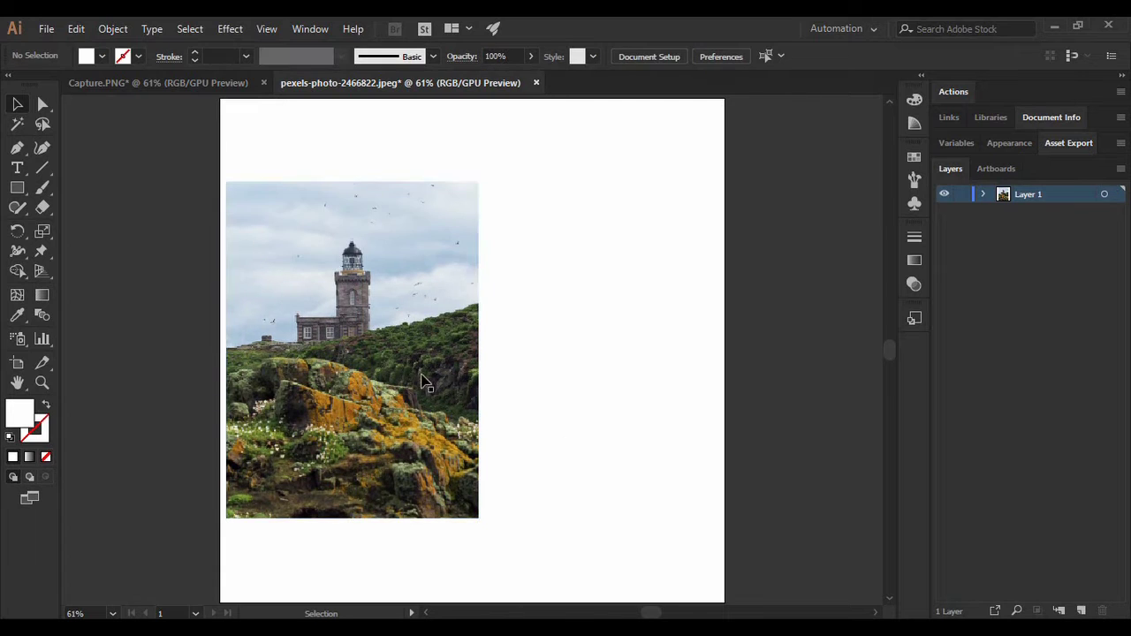
click(417, 380)
click(309, 29)
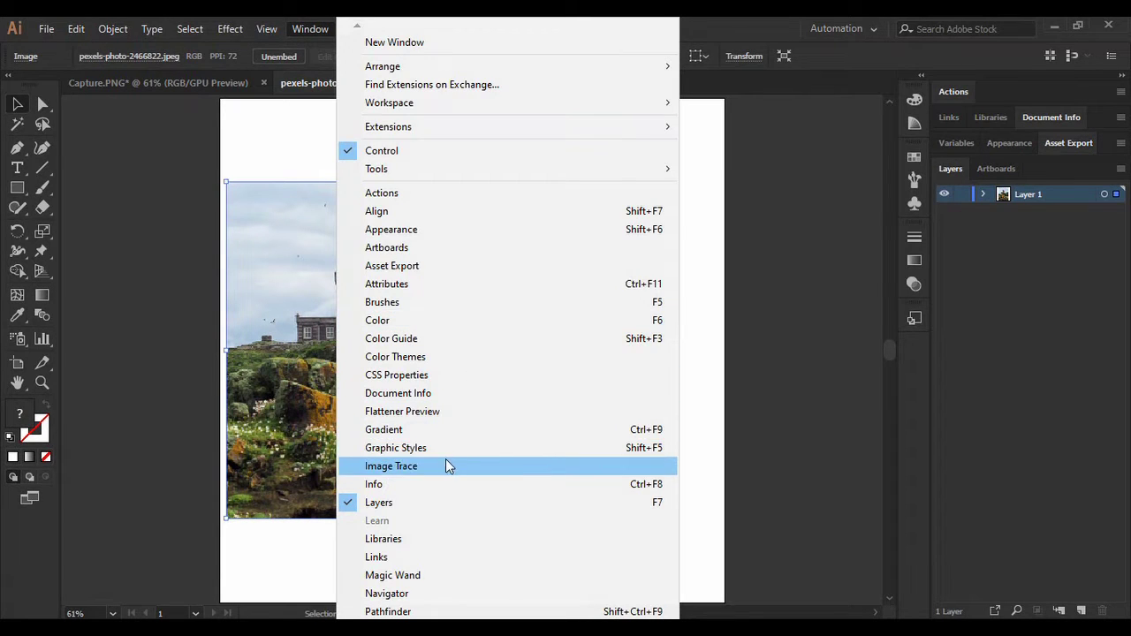
click(417, 470)
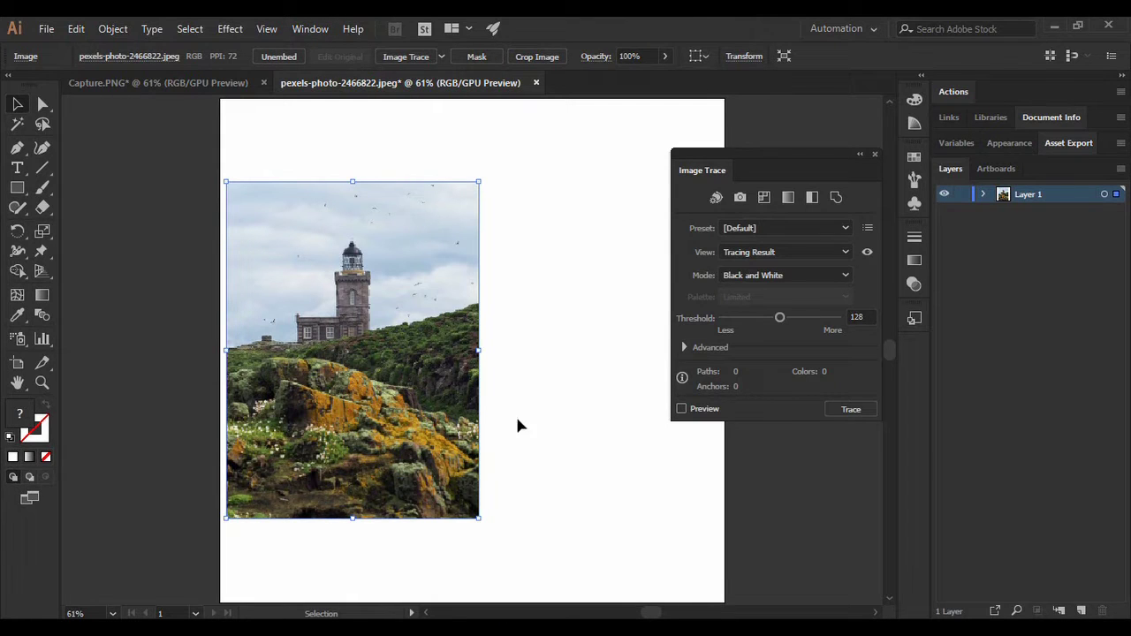
drag(796, 162, 622, 220)
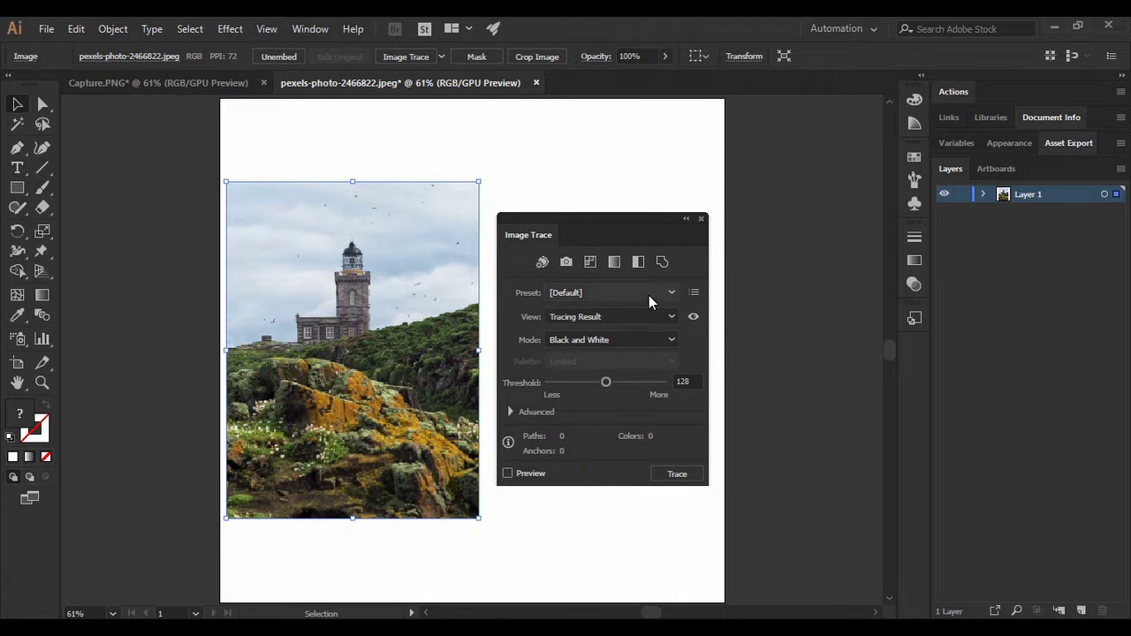
- Preview the photo's trace with the High Fidelity Photo preset and view it as Tracing Result with Outlines
click(507, 474)
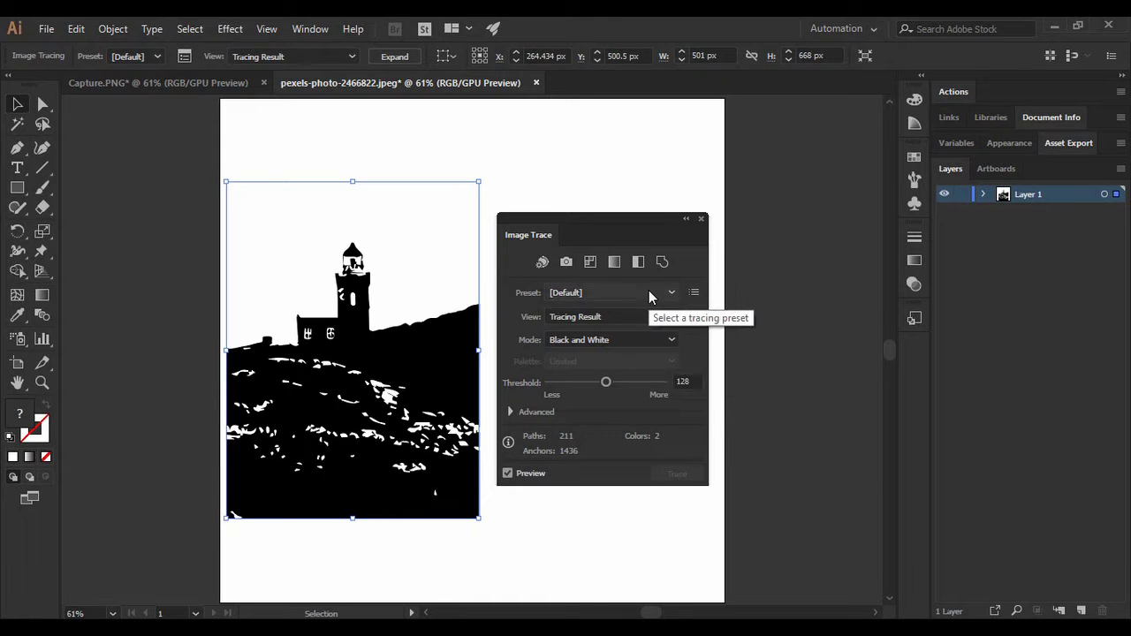
click(623, 295)
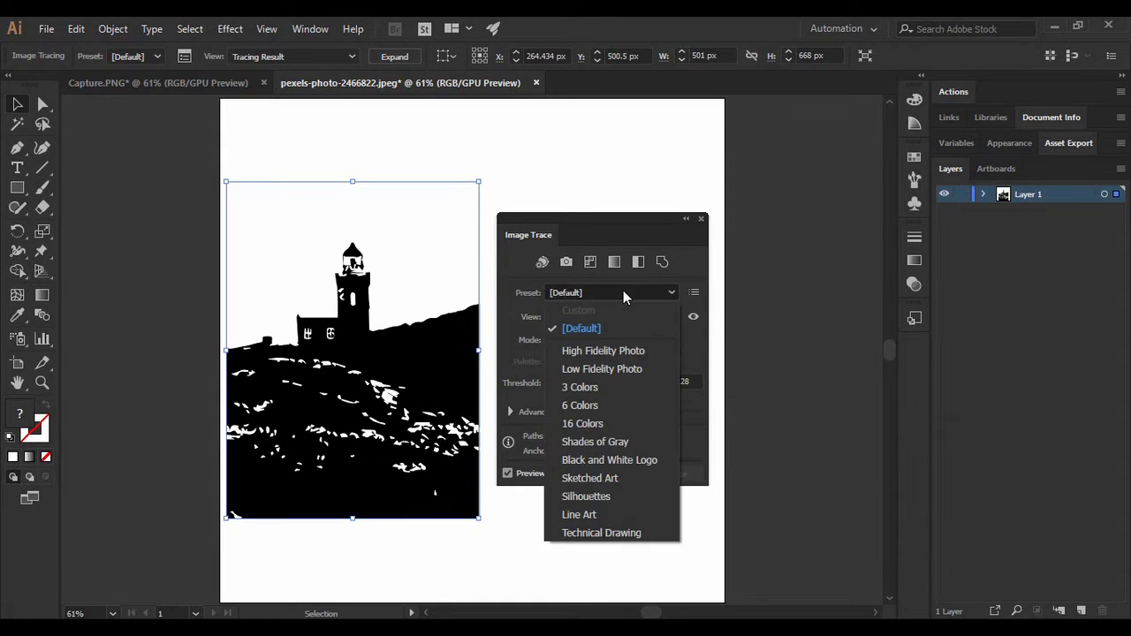
click(576, 350)
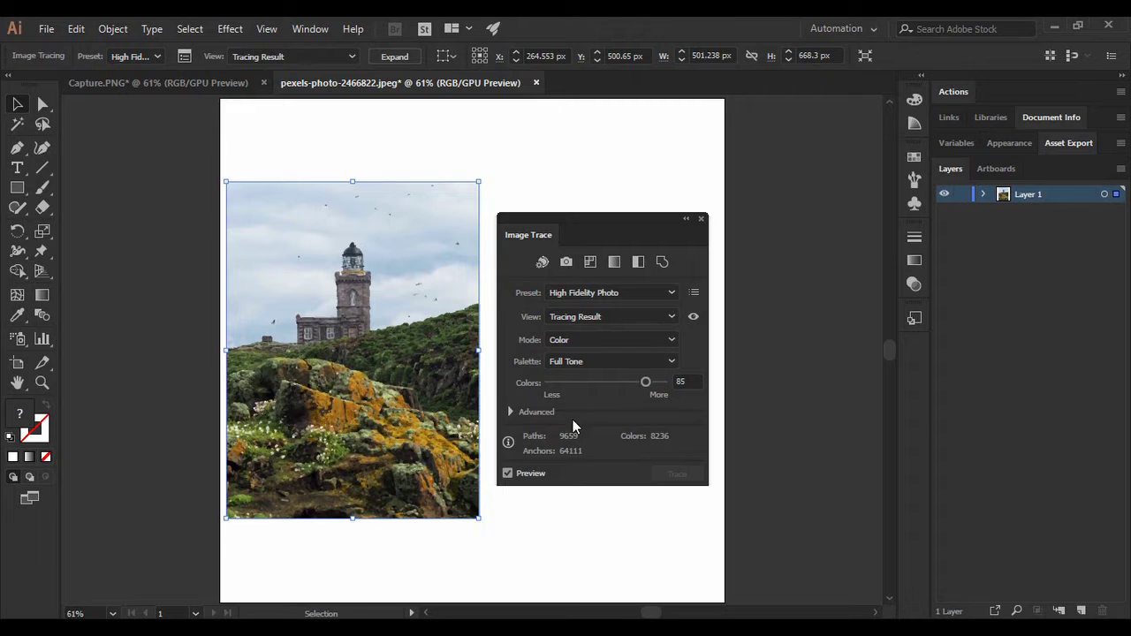
click(586, 316)
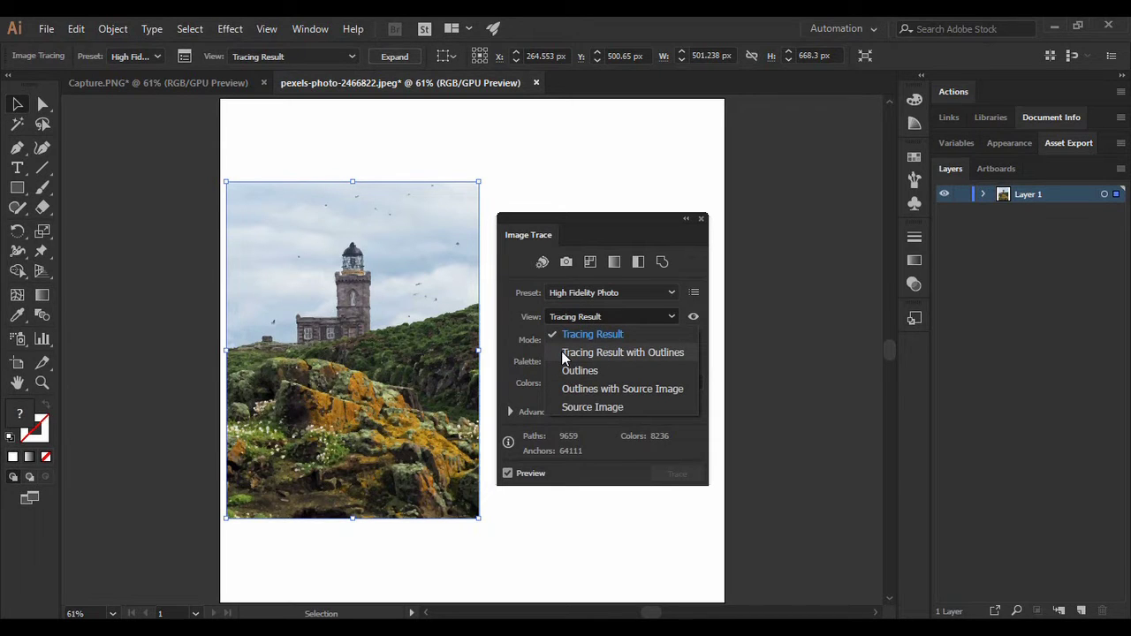
click(620, 354)
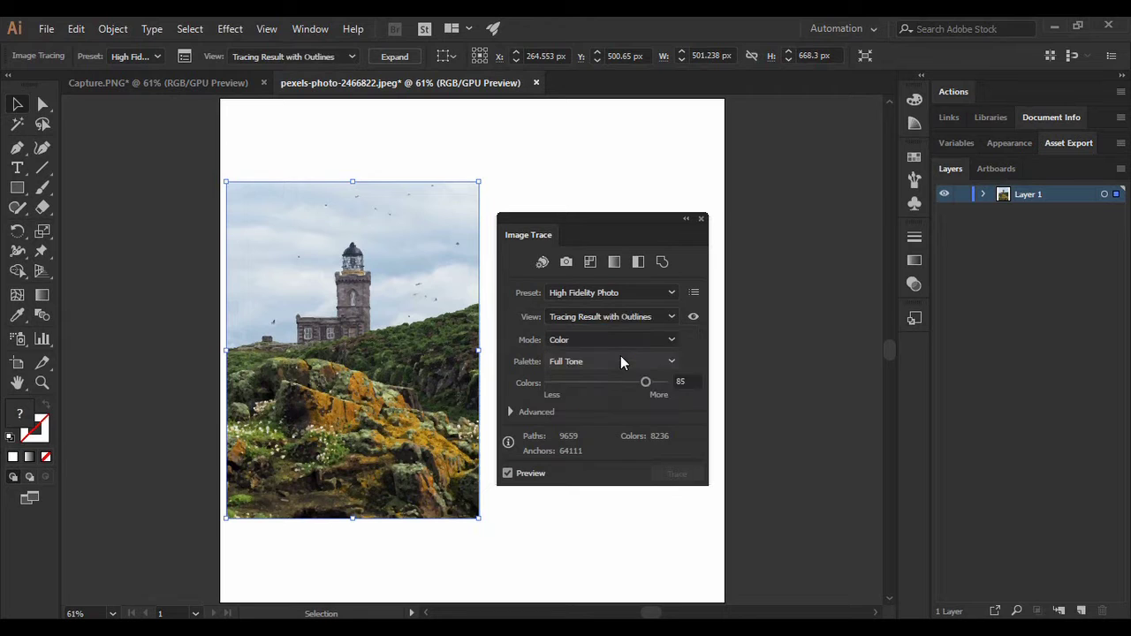
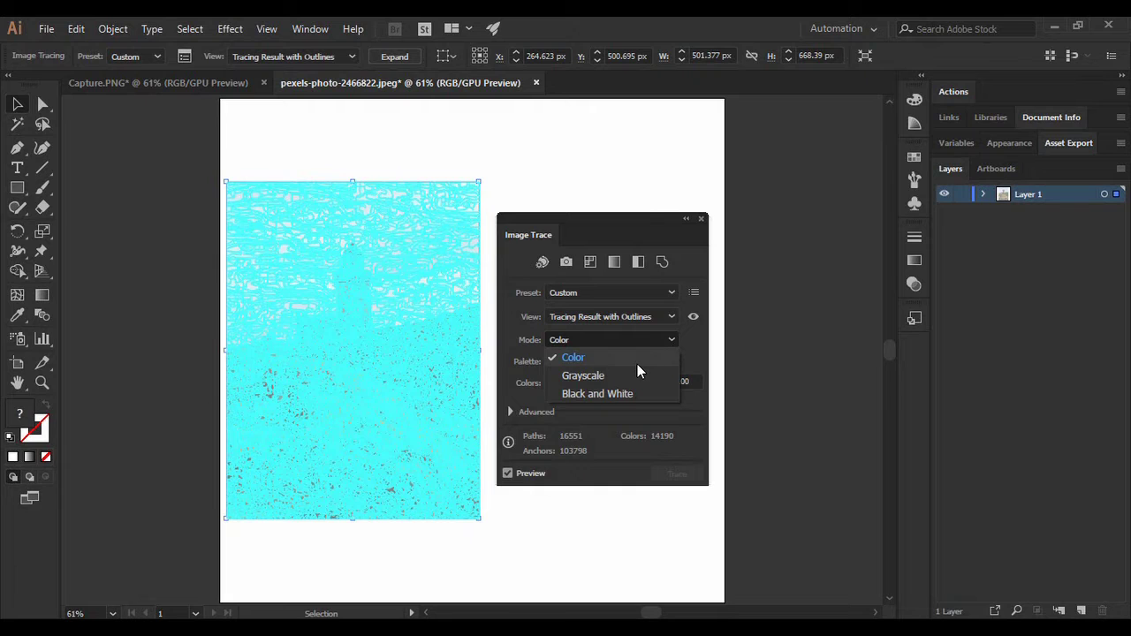
- Trace the photo in Grayscale mode with 100 grays, viewed as Tracing Result
click(579, 375)
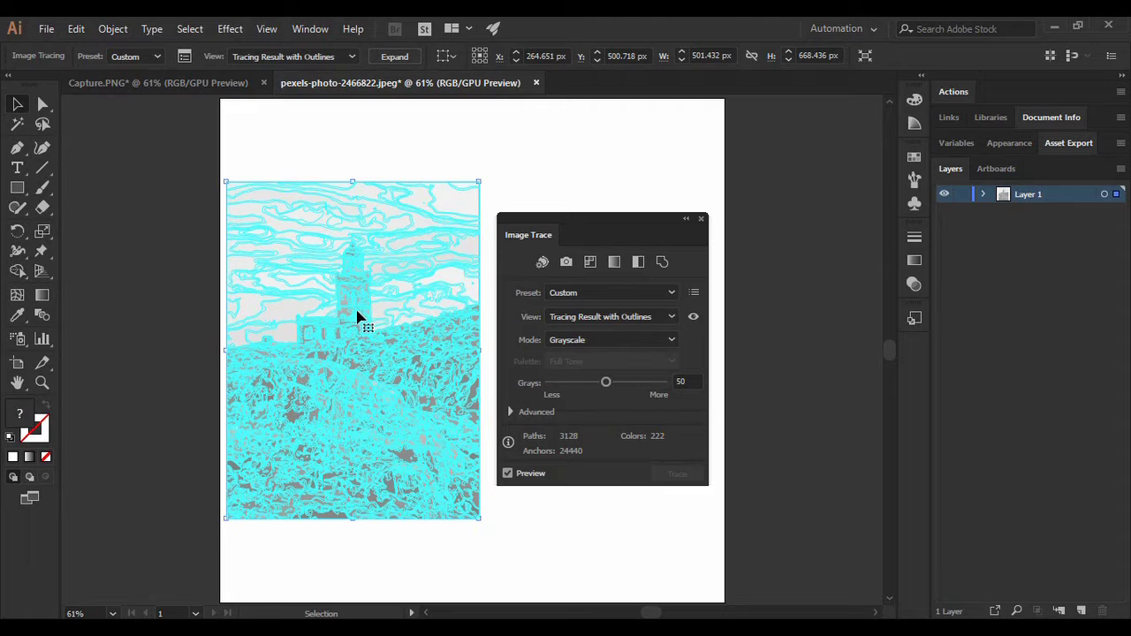
click(576, 317)
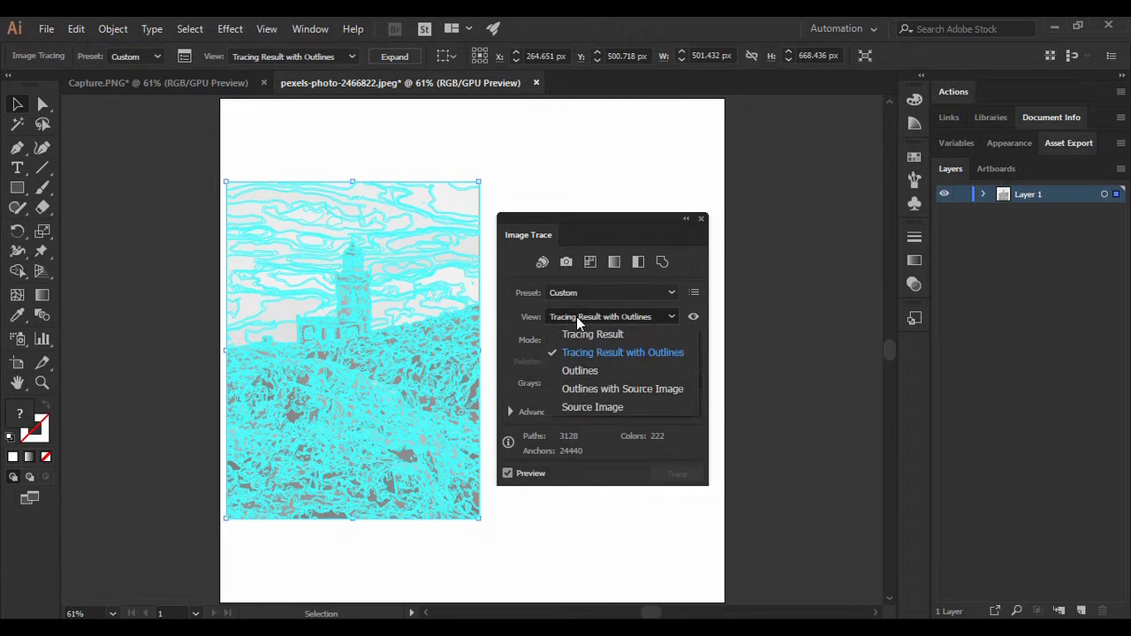
click(573, 336)
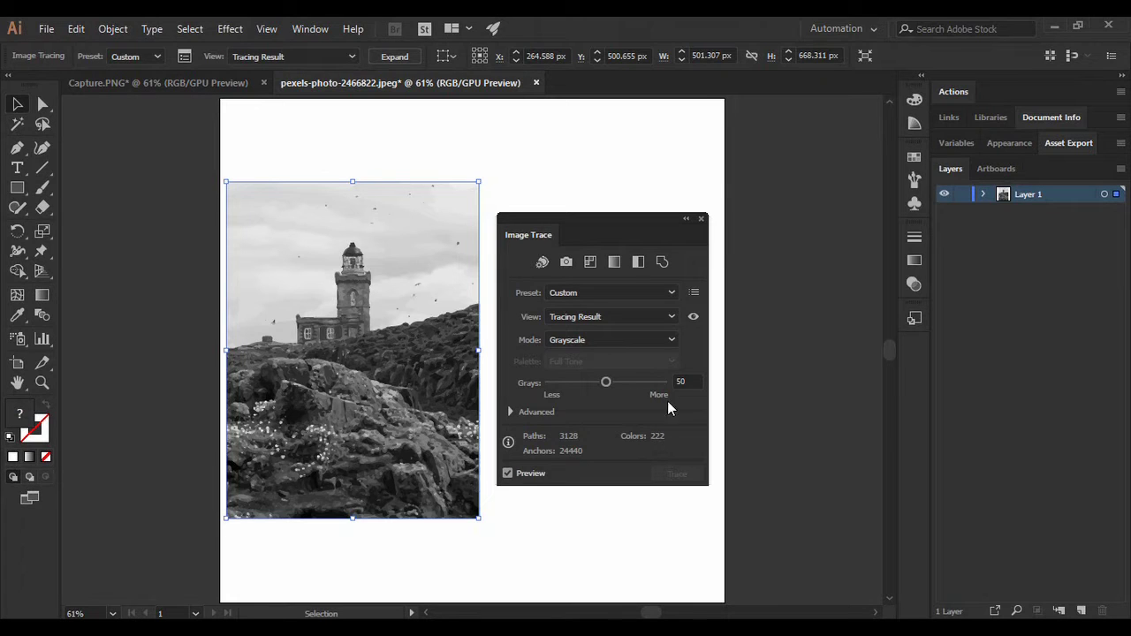
drag(605, 383, 676, 391)
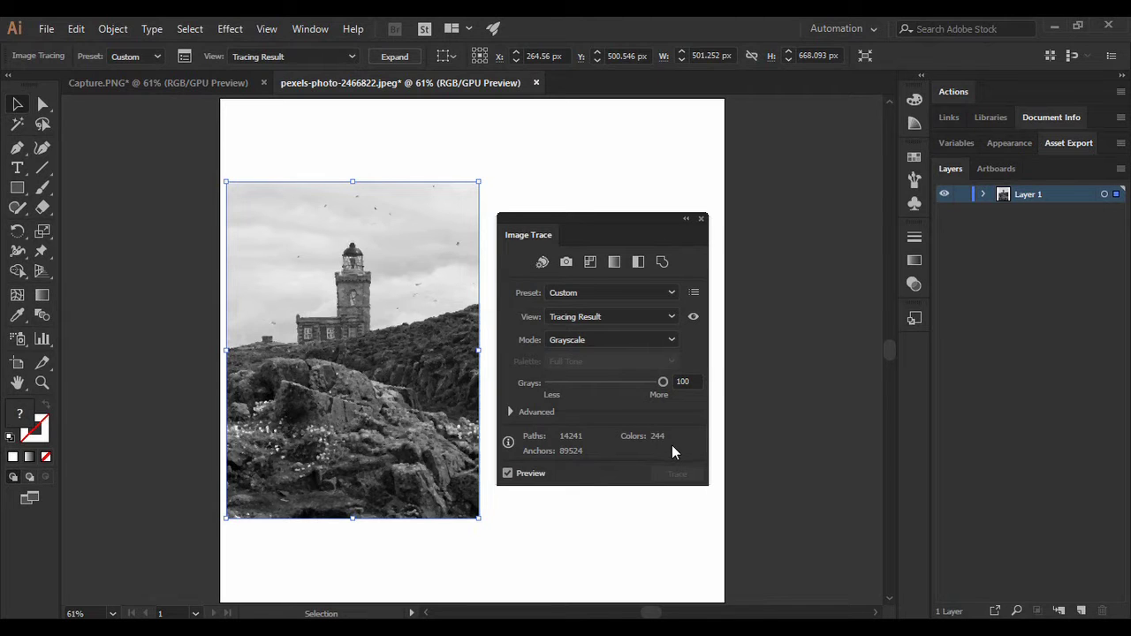
- Deselect the photo, switch to the Capture.PNG document and move the red logo image to the left part of the artboard
click(502, 518)
click(471, 453)
click(210, 84)
mouse_move(434, 328)
mouse_down()
mouse_move(336, 330)
mouse_move(295, 346)
mouse_up()
drag(391, 366, 399, 371)
click(399, 433)
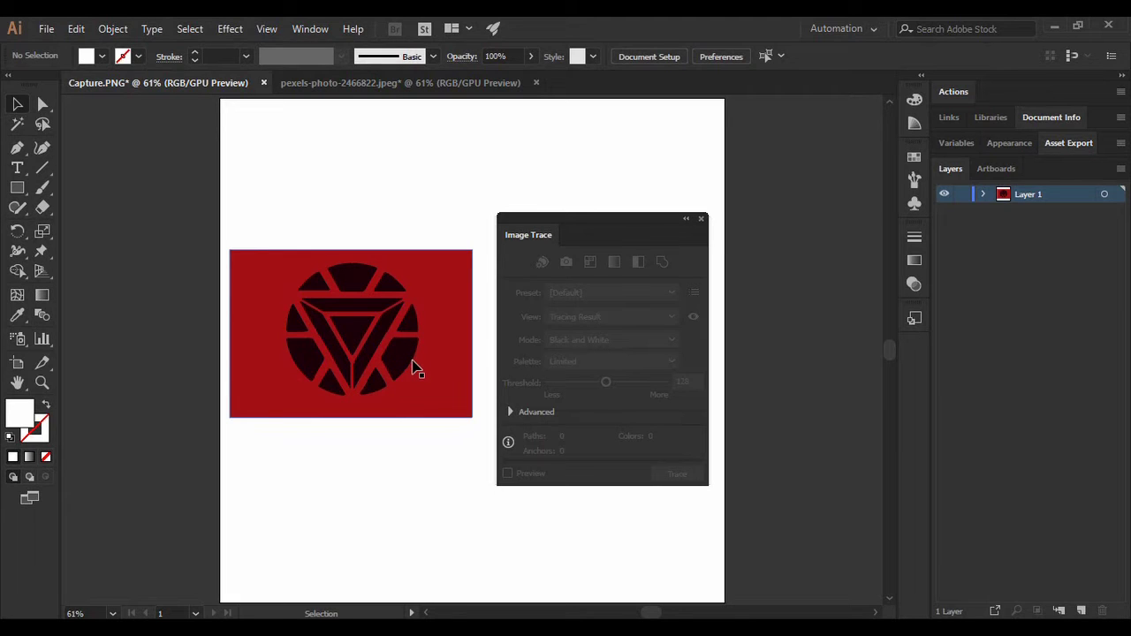
- Preview the selected logo's trace with the High Fidelity Photo preset, viewed as Tracing Result with Outlines
click(433, 417)
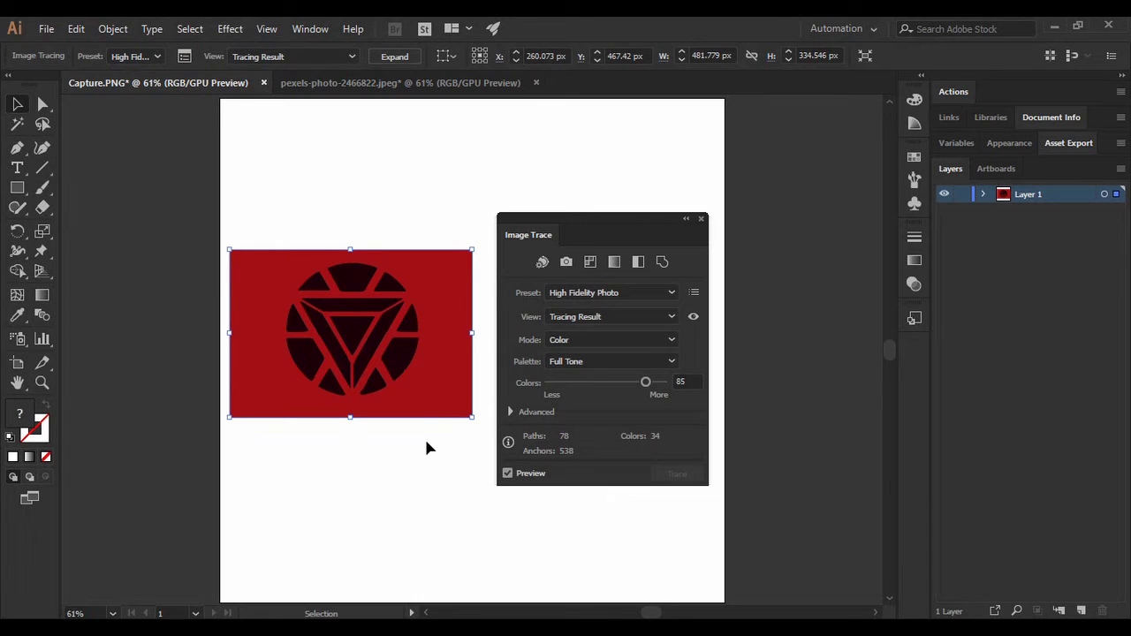
click(577, 318)
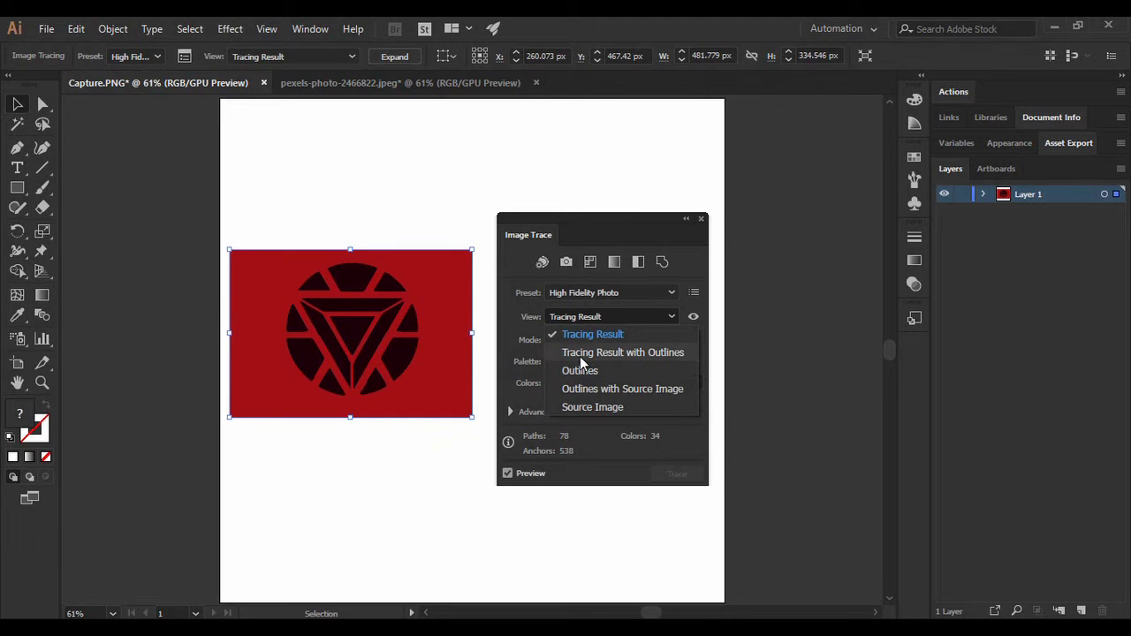
click(579, 356)
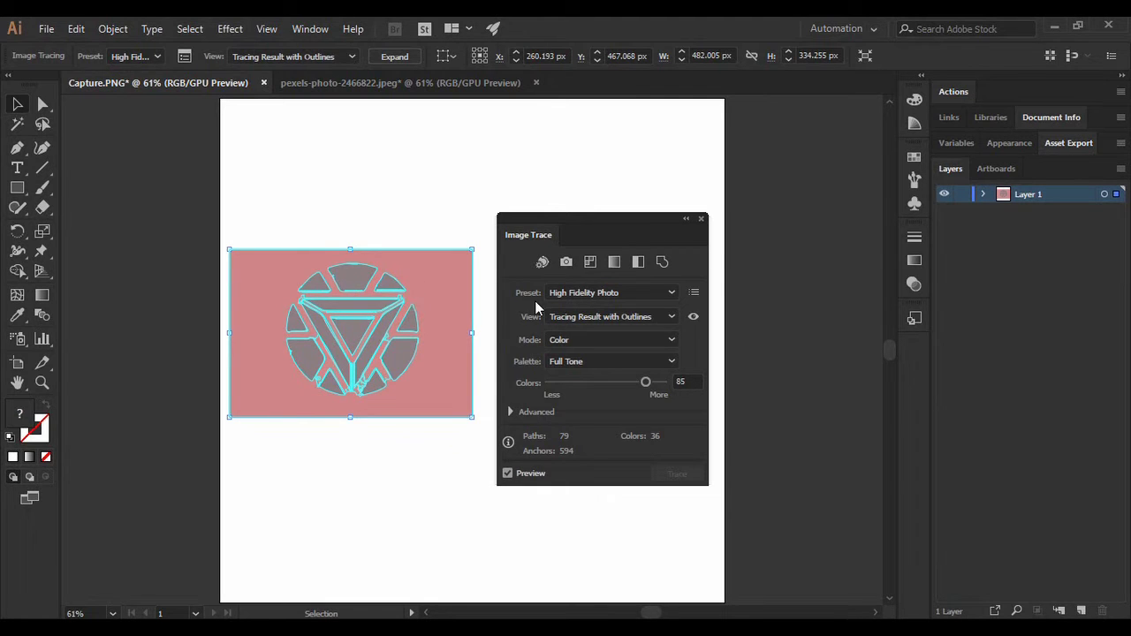
- Apply the 3 Colors preset to the logo's trace, reduced to 2 colors, and expand the advanced tracing options
click(567, 292)
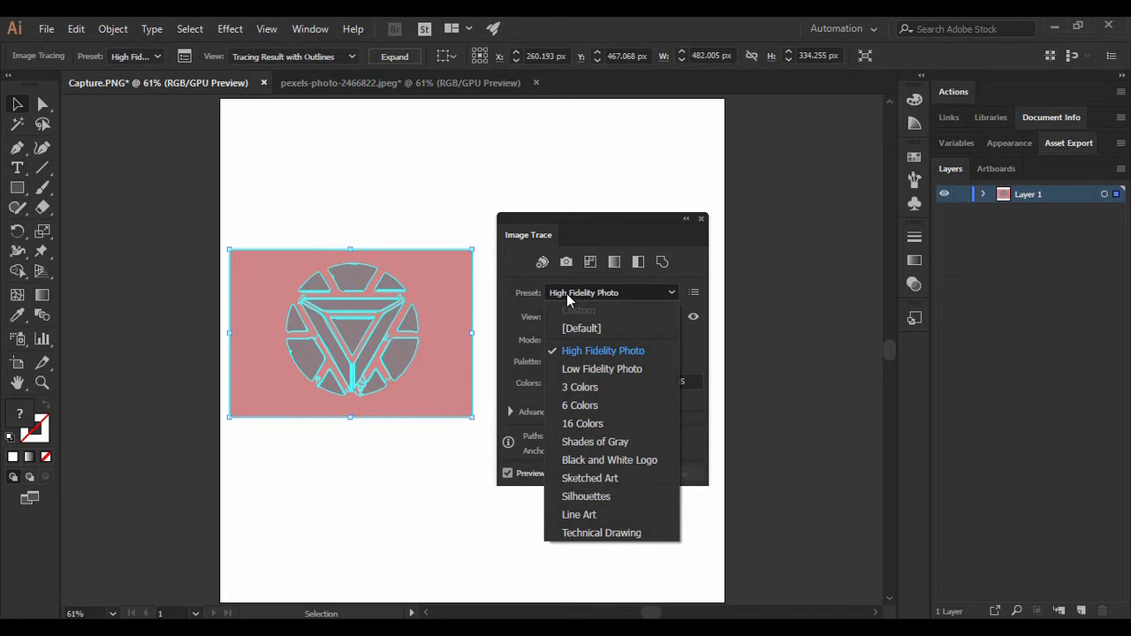
click(581, 389)
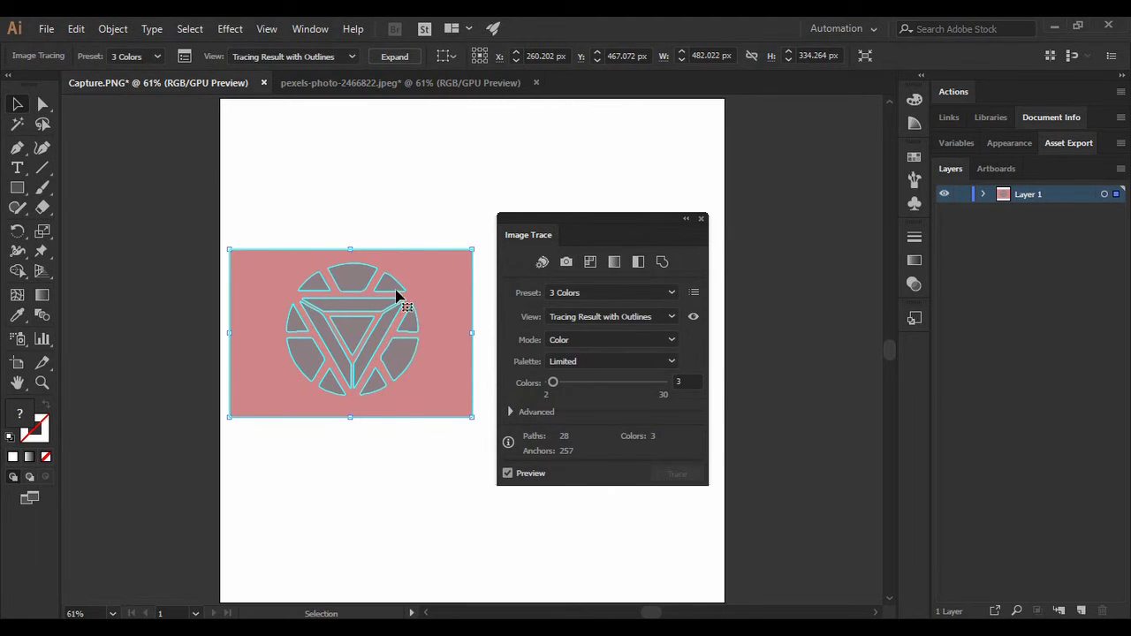
click(542, 383)
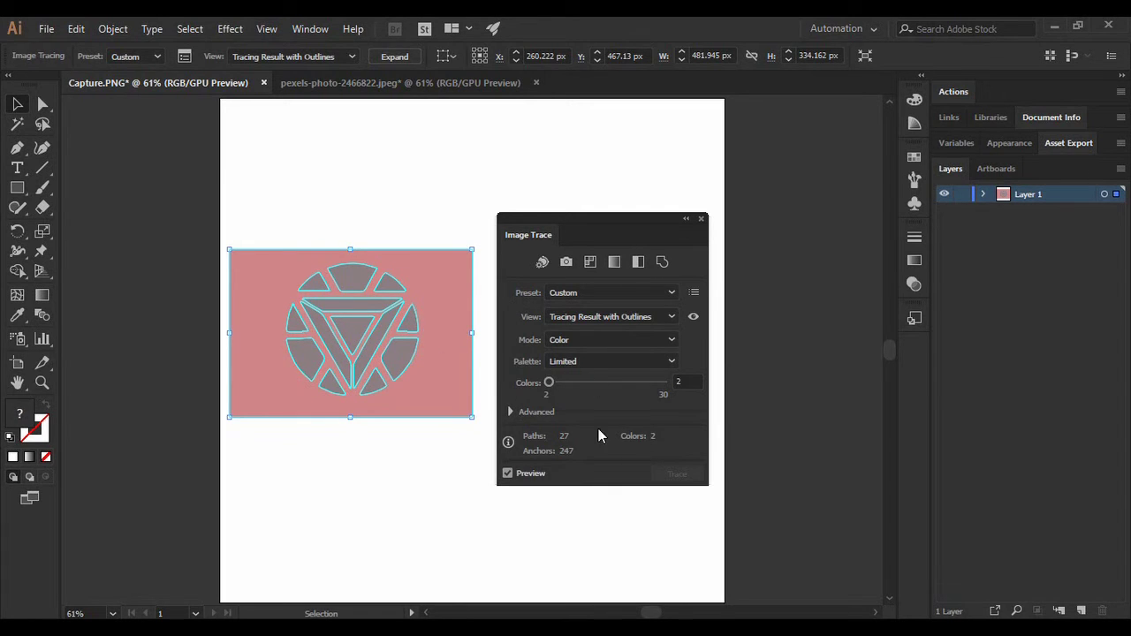
click(510, 413)
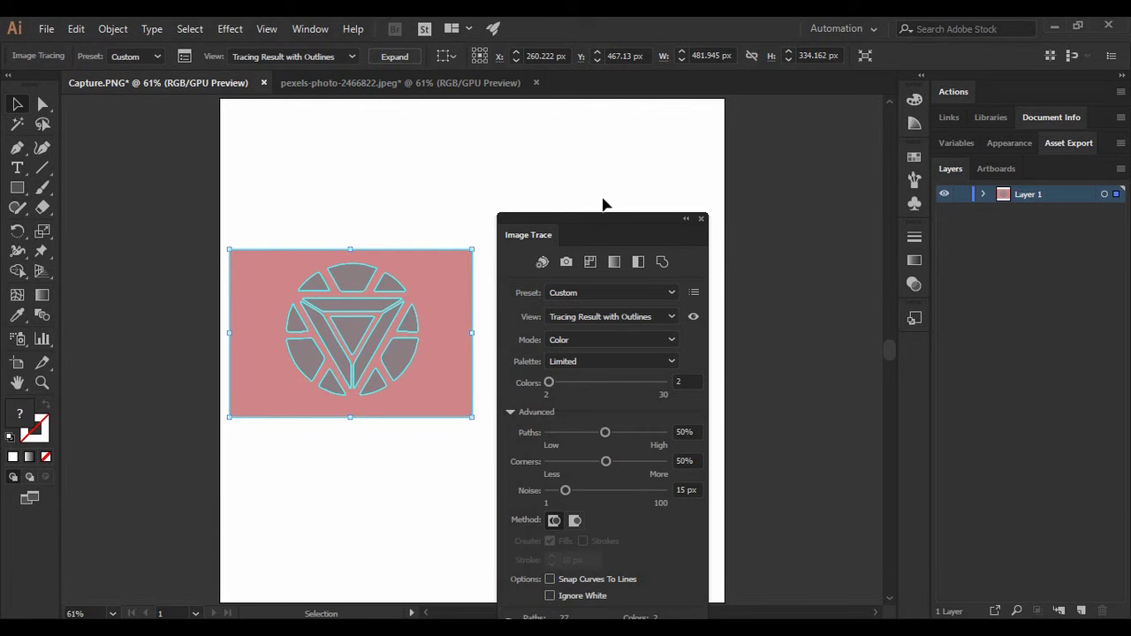
drag(591, 223, 587, 116)
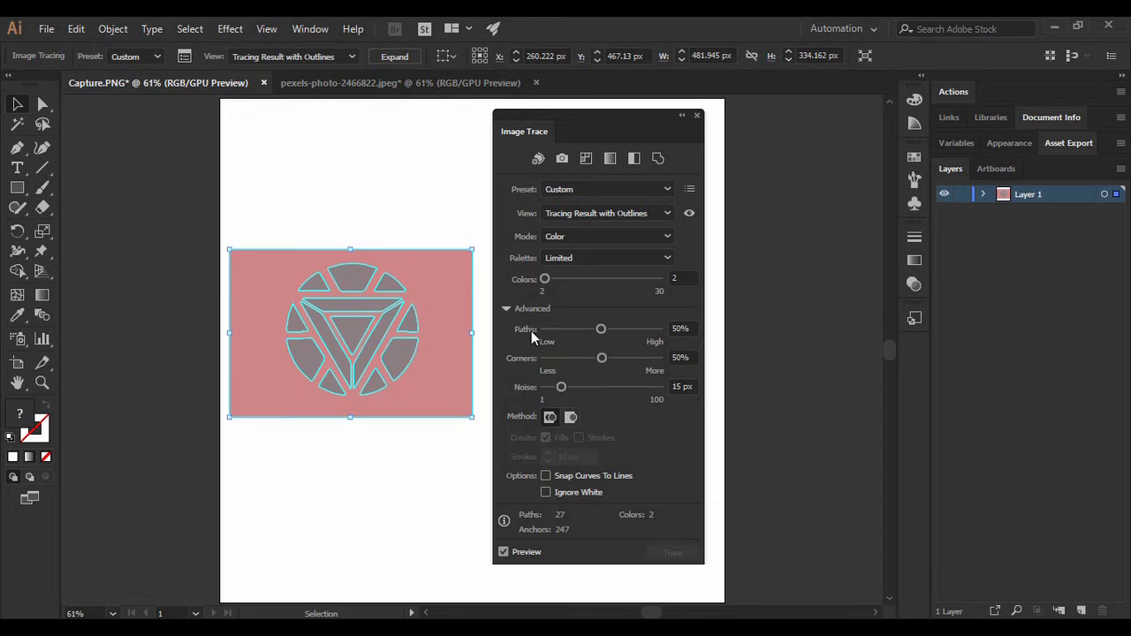
- Try the logo trace's Paths setting at 100% and 10%, then return it to 50%
drag(600, 329, 670, 329)
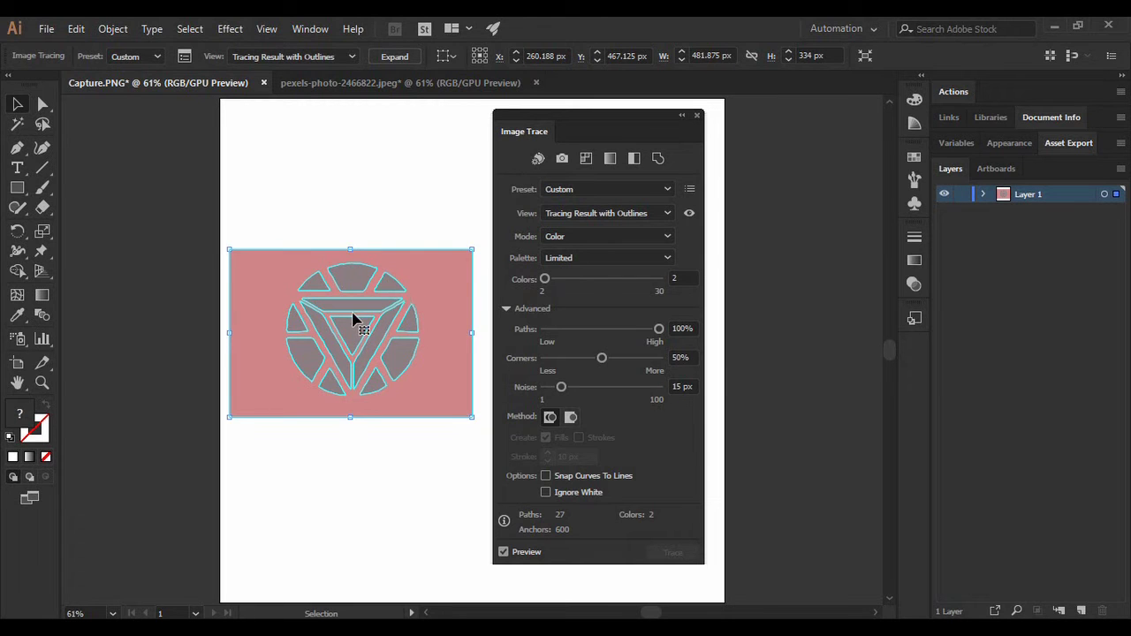
scroll(294, 370, up, 4)
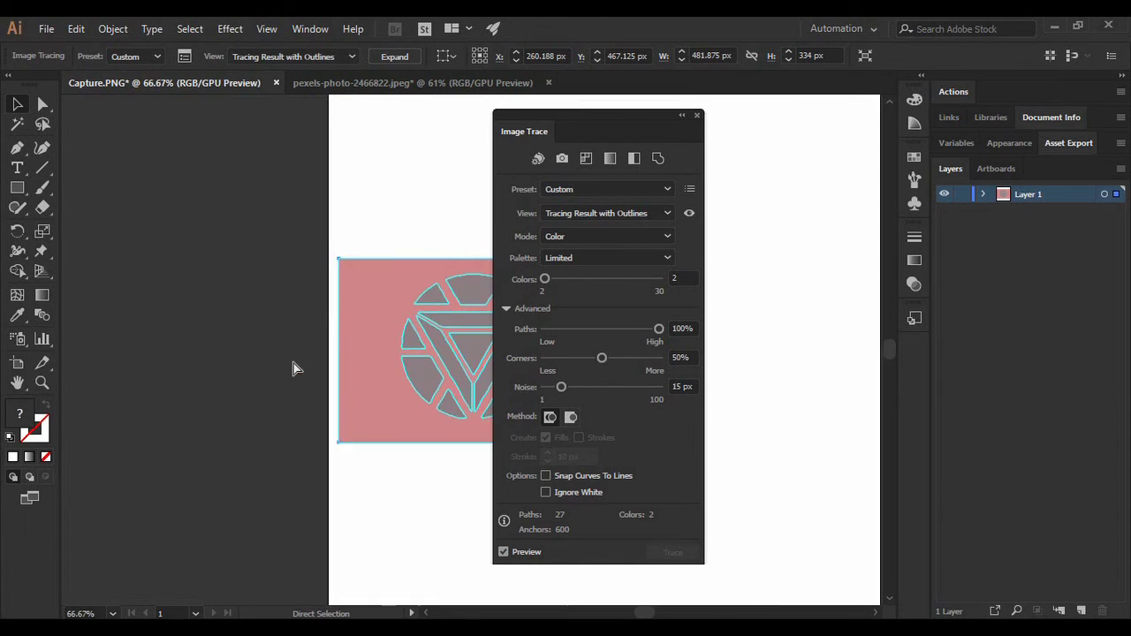
scroll(294, 369, up, 2)
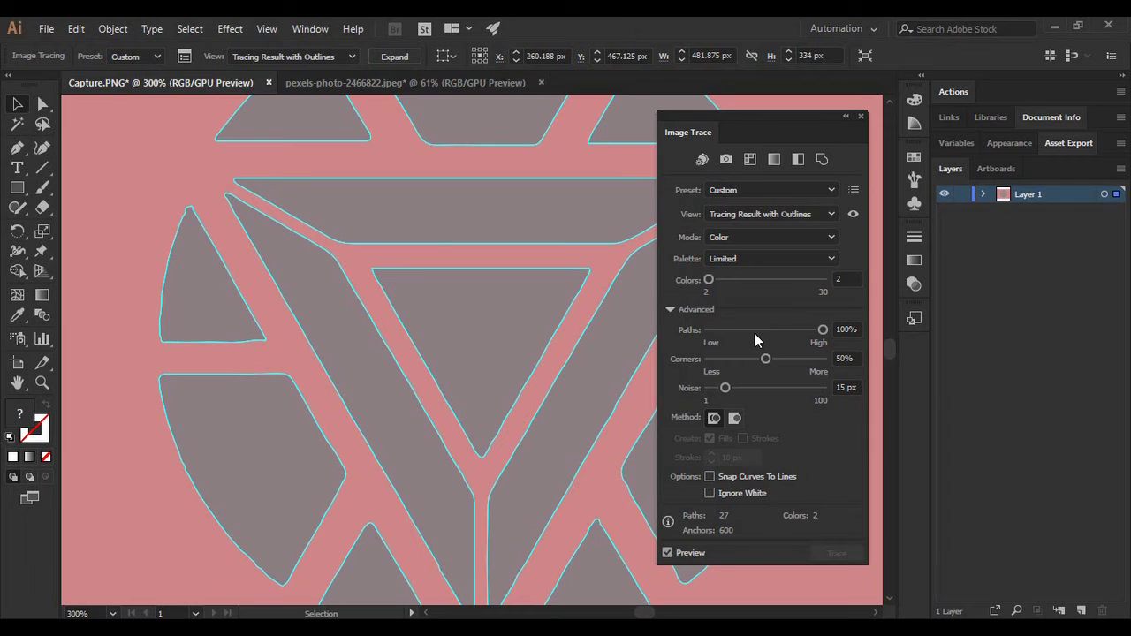
drag(824, 331, 720, 331)
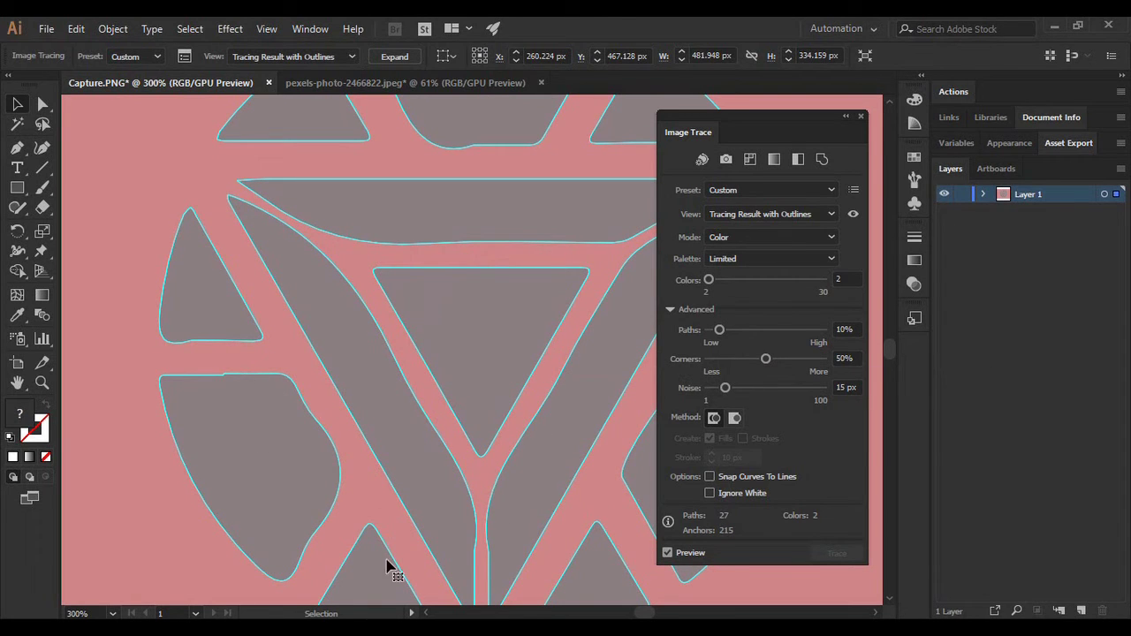
drag(720, 330, 764, 340)
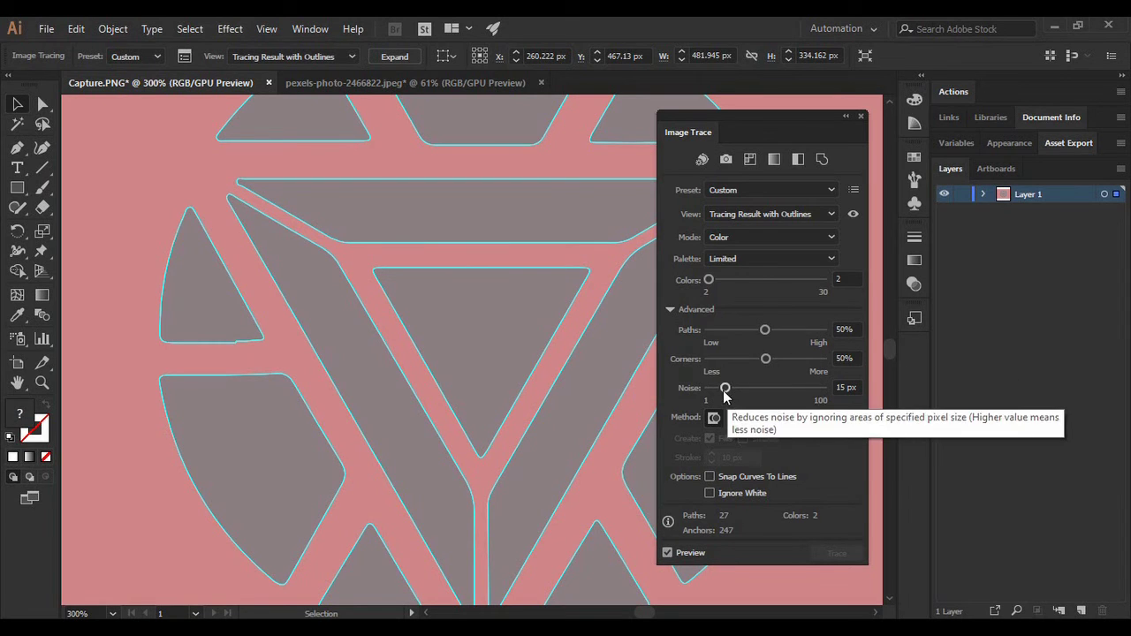
- Set the logo trace's Noise to 1 px and Corners to 20%, and close Image Trace
drag(725, 389, 695, 391)
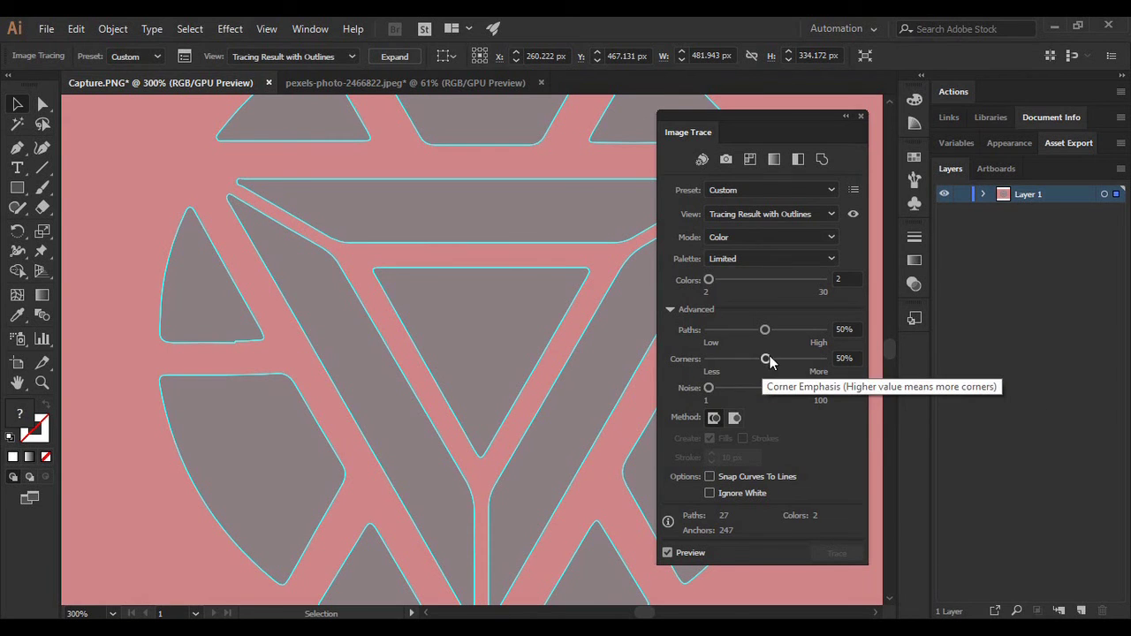
drag(766, 360, 733, 361)
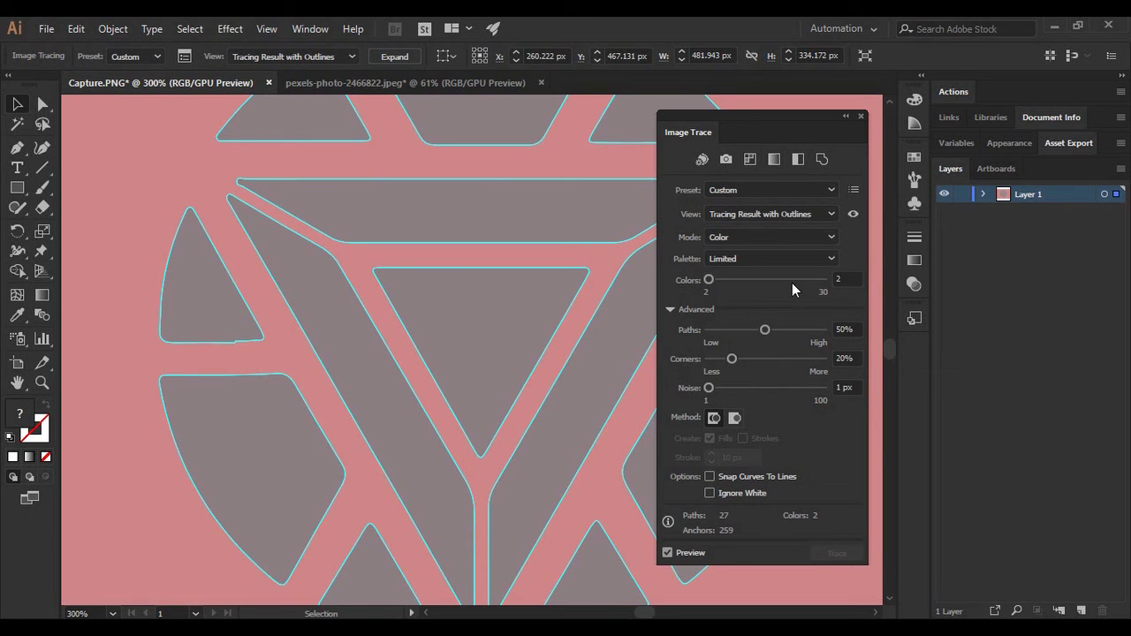
click(861, 116)
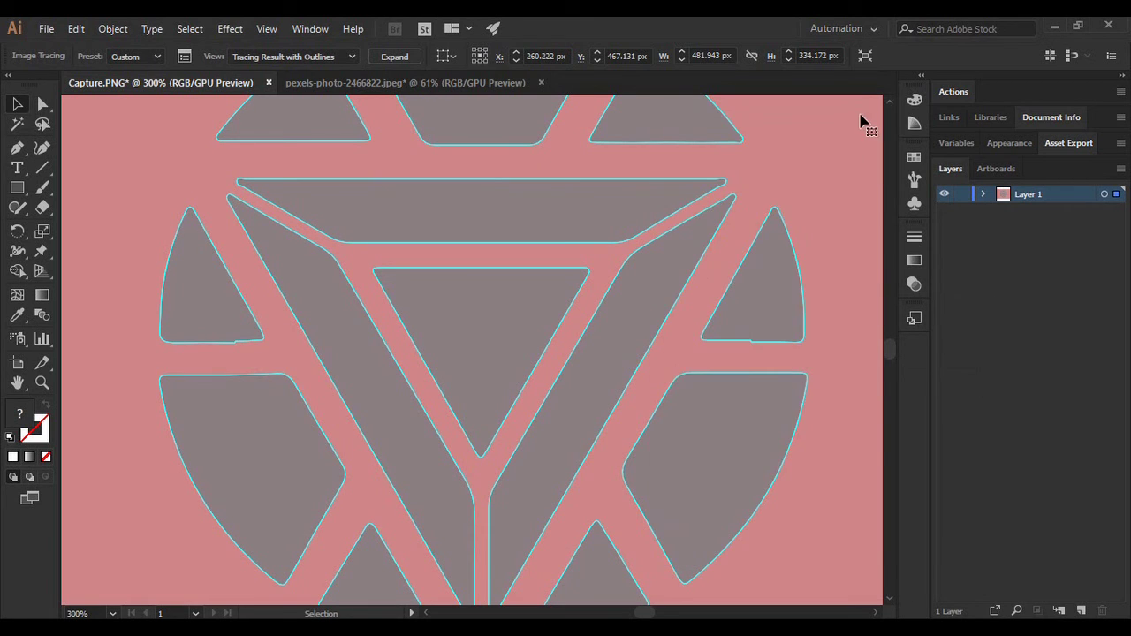
key(ctrl+0)
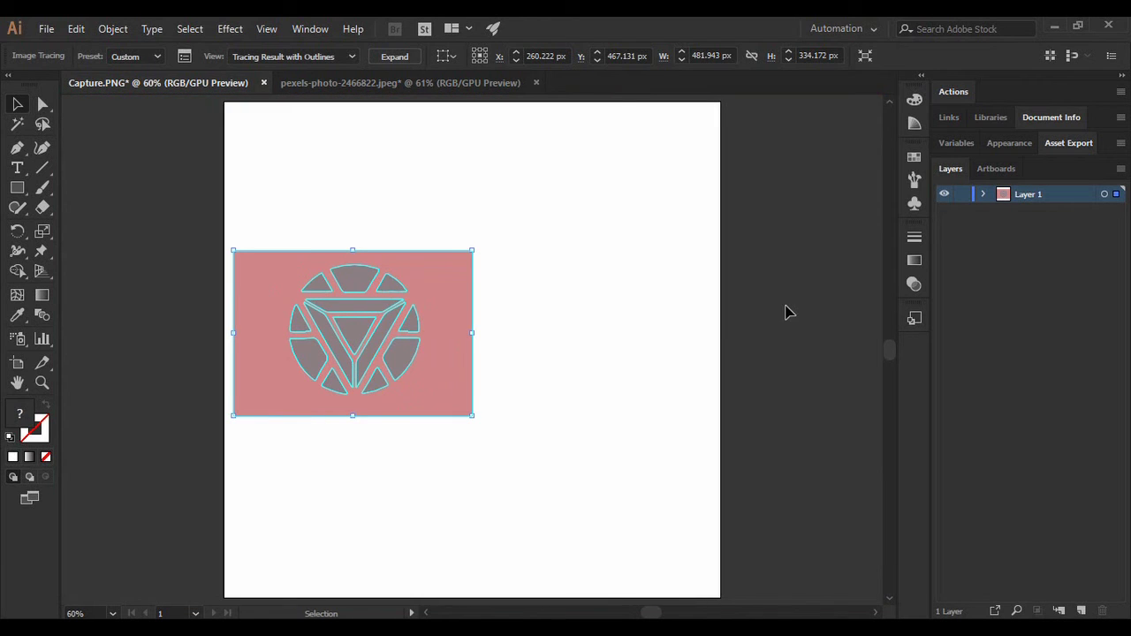
drag(419, 265, 548, 264)
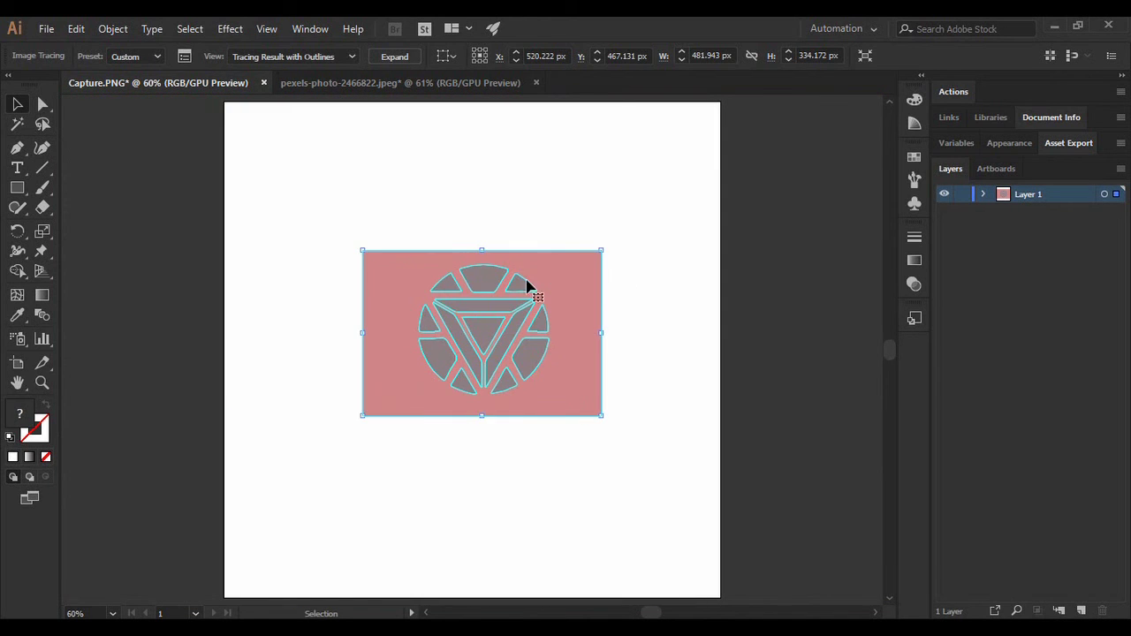
click(519, 451)
key(ctrl+z)
key(ctrl+z)
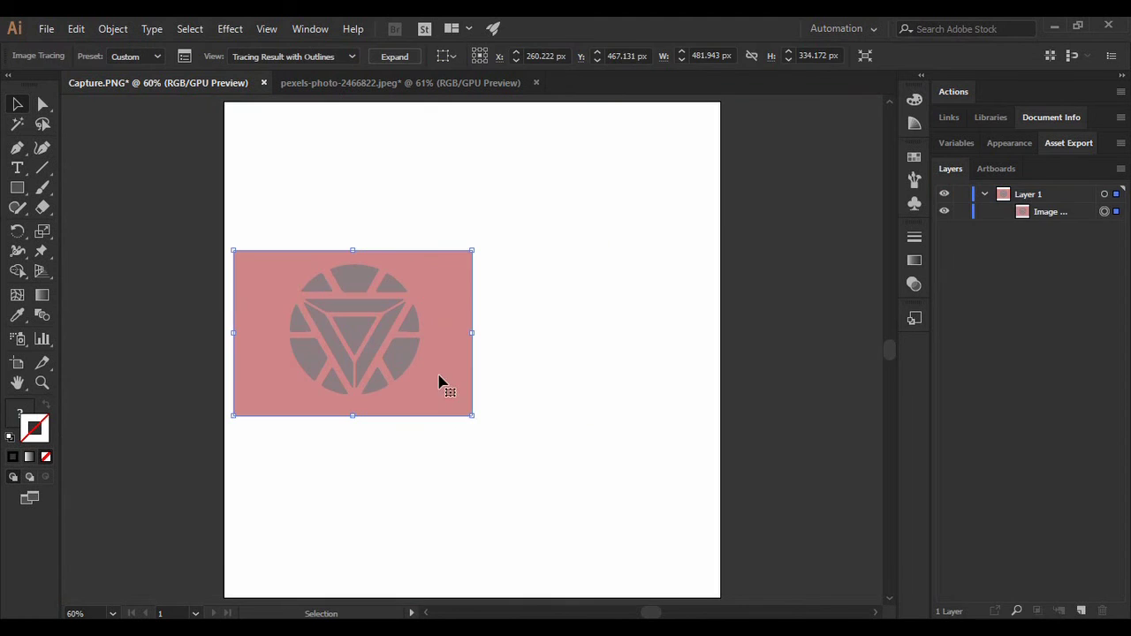
- Move the logo trace across to the middle of the artboard and expand it into editable vector shapes
drag(400, 269, 506, 276)
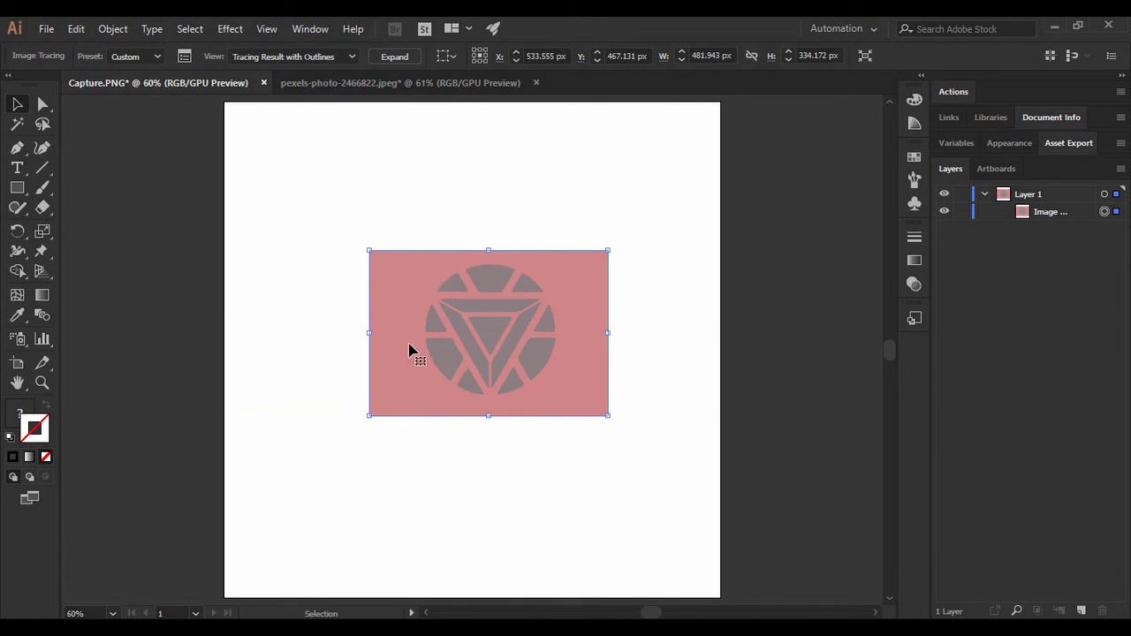
click(101, 32)
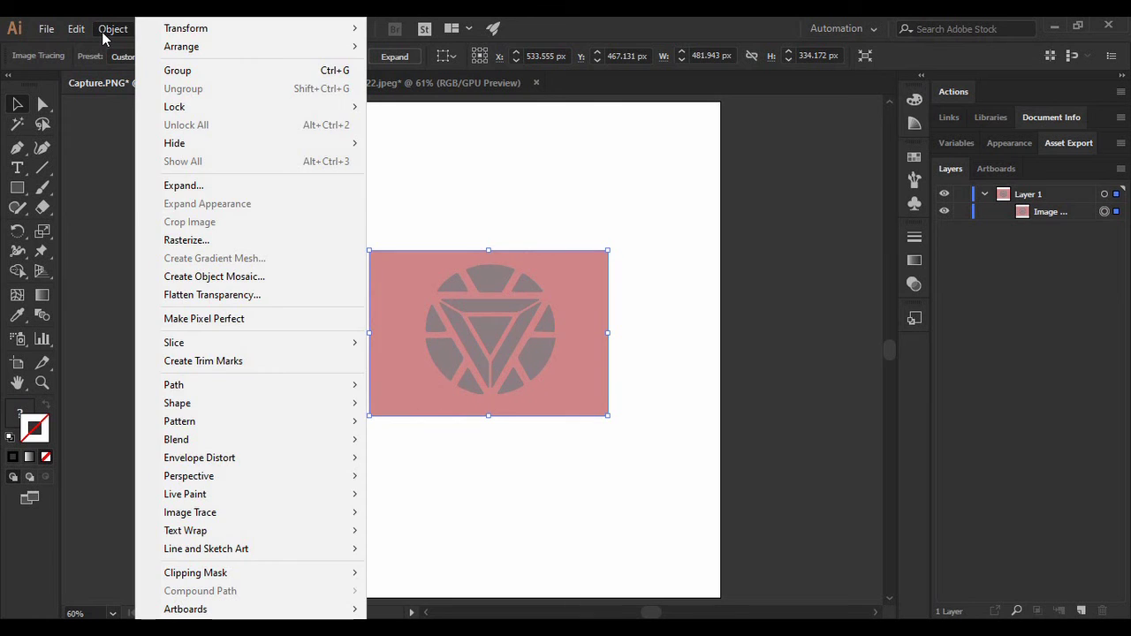
click(199, 187)
click(490, 430)
click(549, 503)
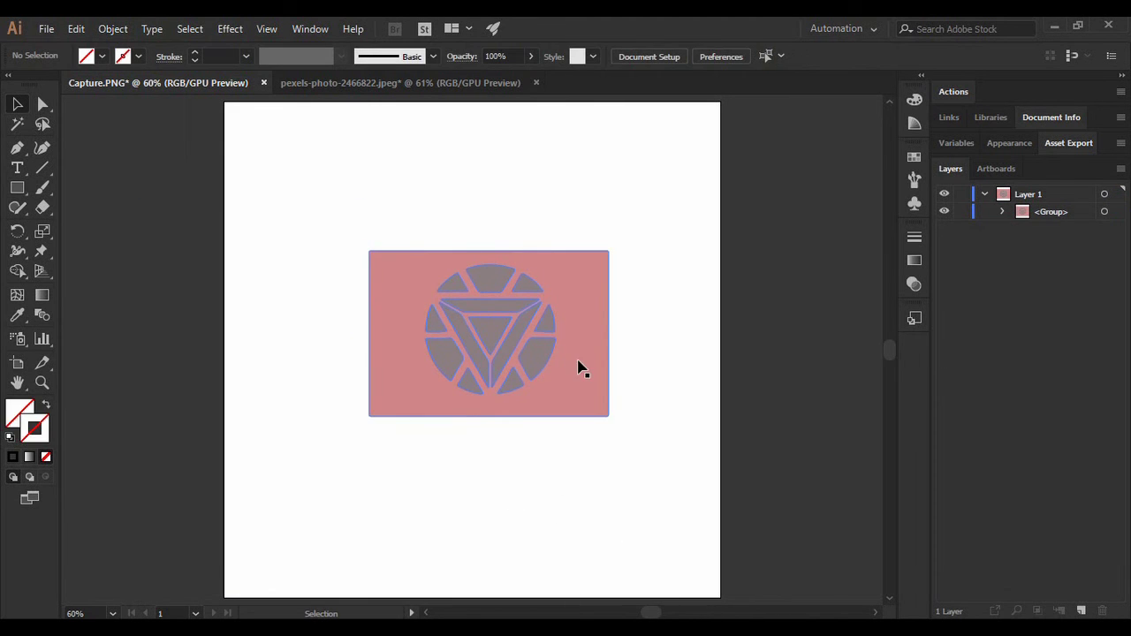
- Move the expanded logo group slightly upward and ungroup its outer group
drag(578, 368, 584, 343)
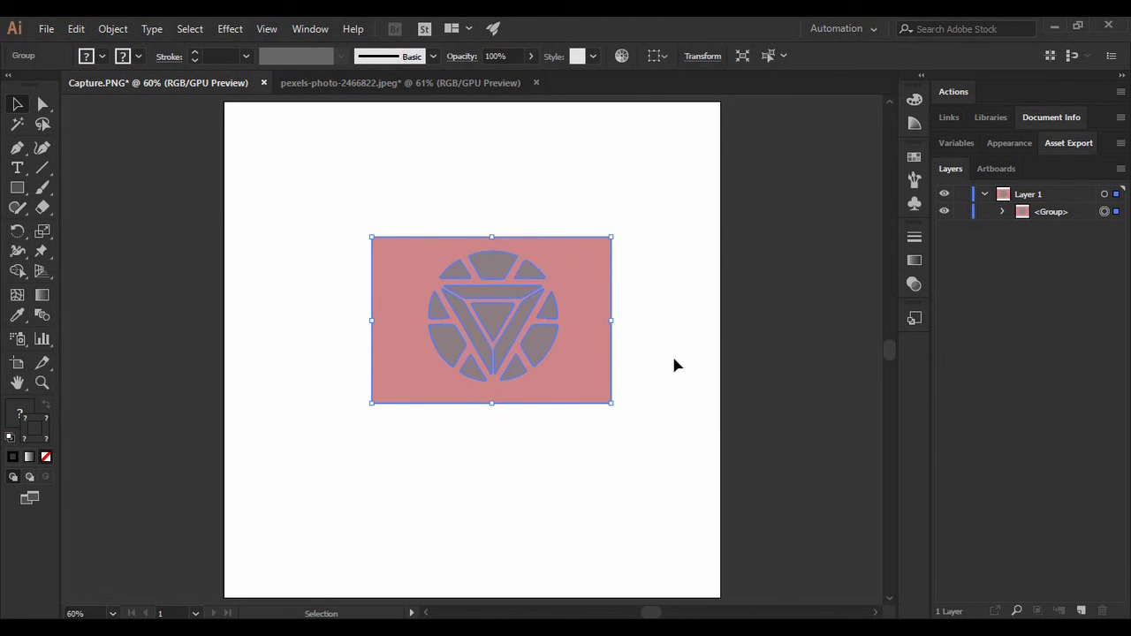
click(633, 362)
click(539, 355)
right_click(541, 354)
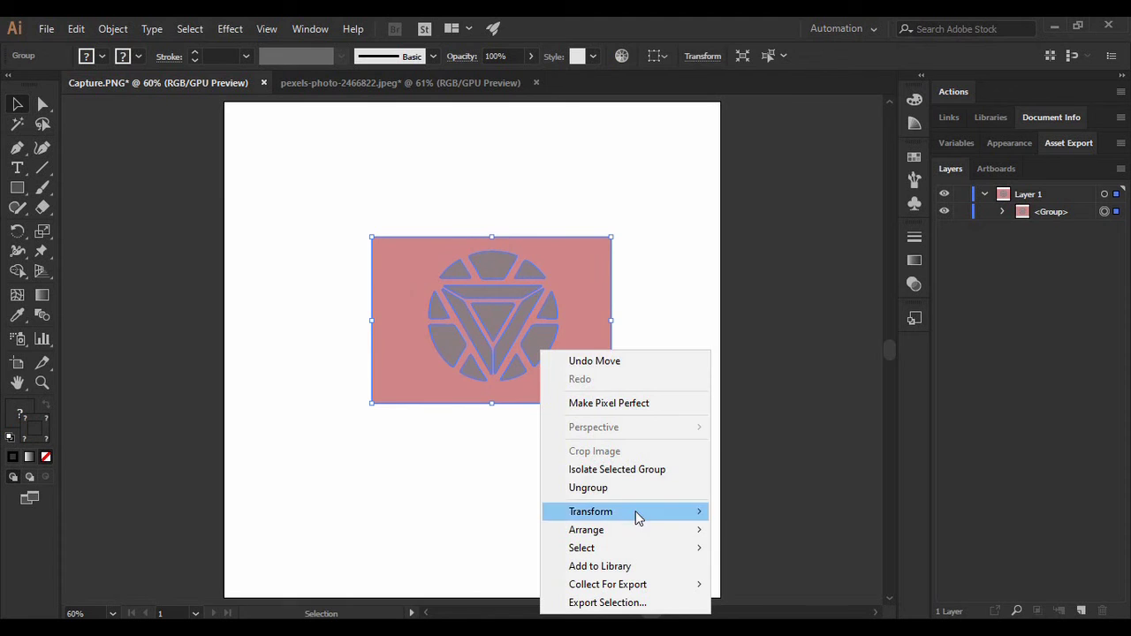
click(612, 487)
click(669, 422)
click(599, 342)
click(654, 314)
- Ungroup the remaining nested group so the logo's individual paths and background are separate
click(540, 342)
right_click(570, 296)
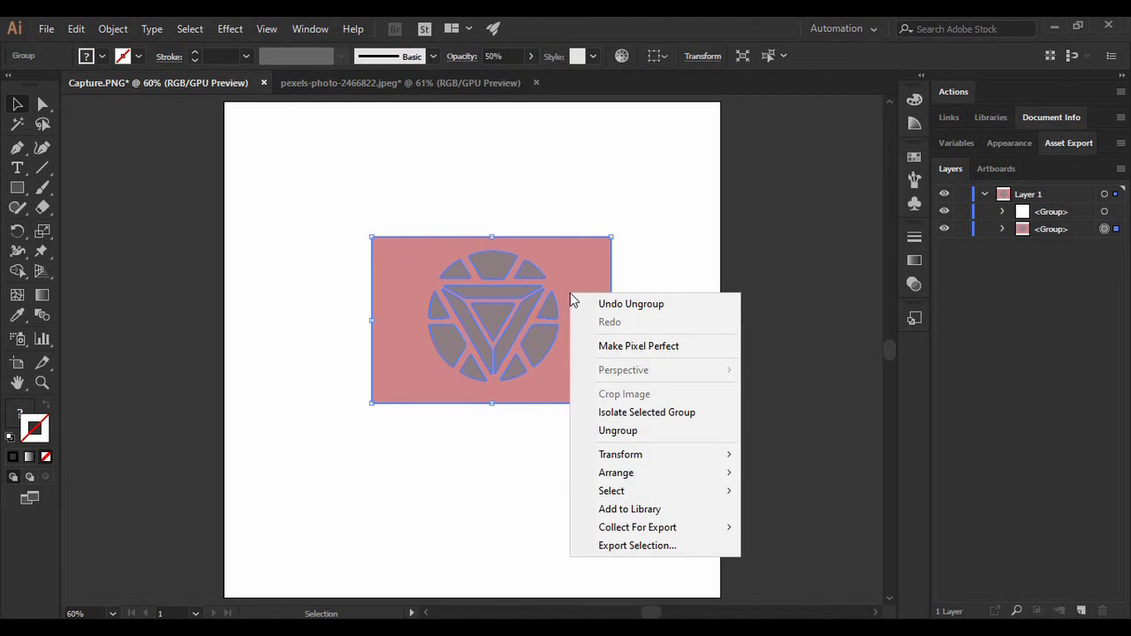
click(635, 433)
click(674, 303)
click(592, 317)
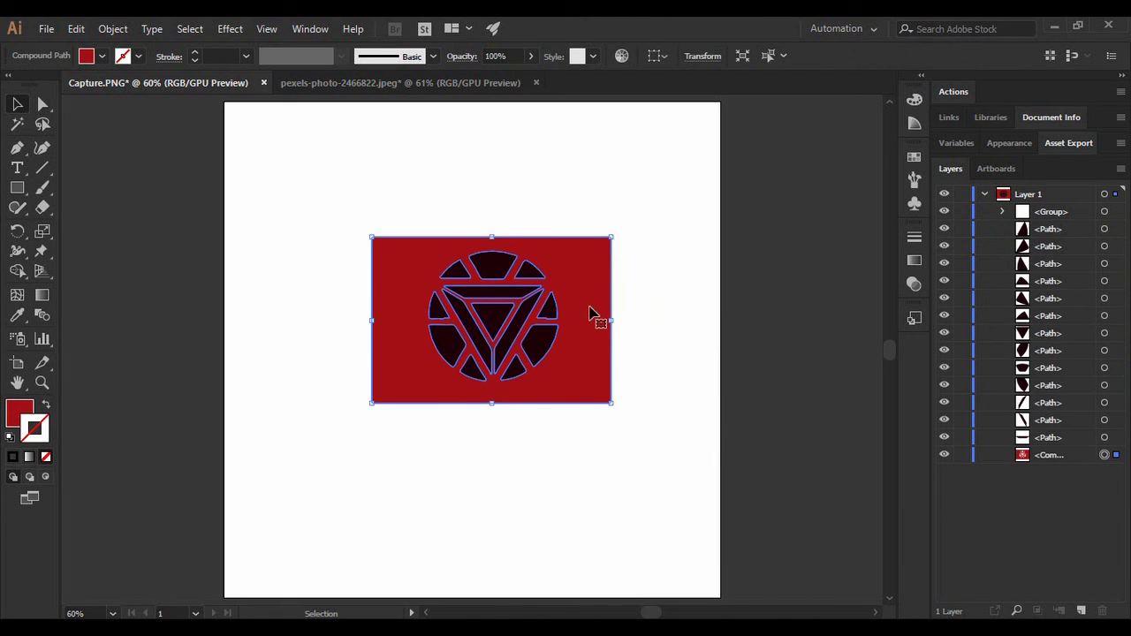
- Select the red background compound path behind the logo and delete it
right_click(555, 313)
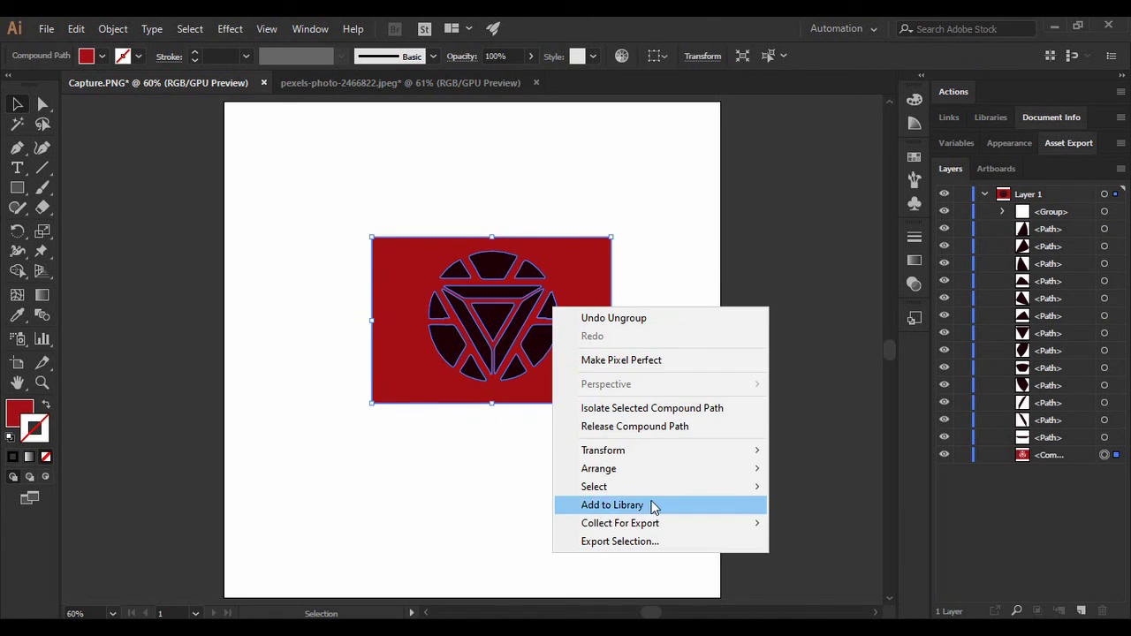
click(670, 262)
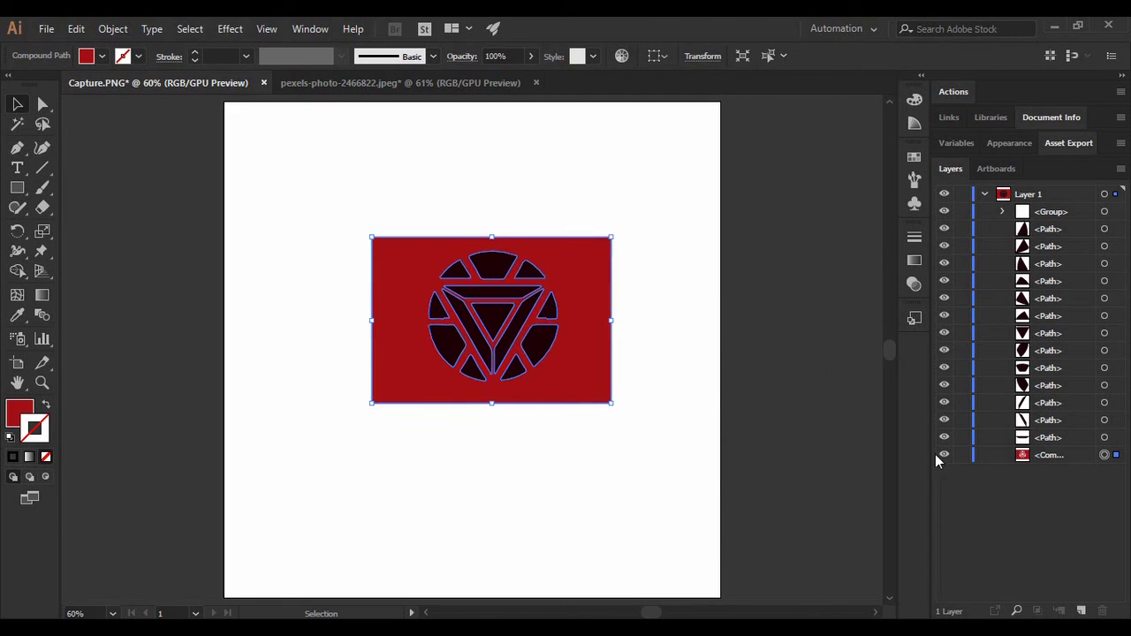
click(1051, 455)
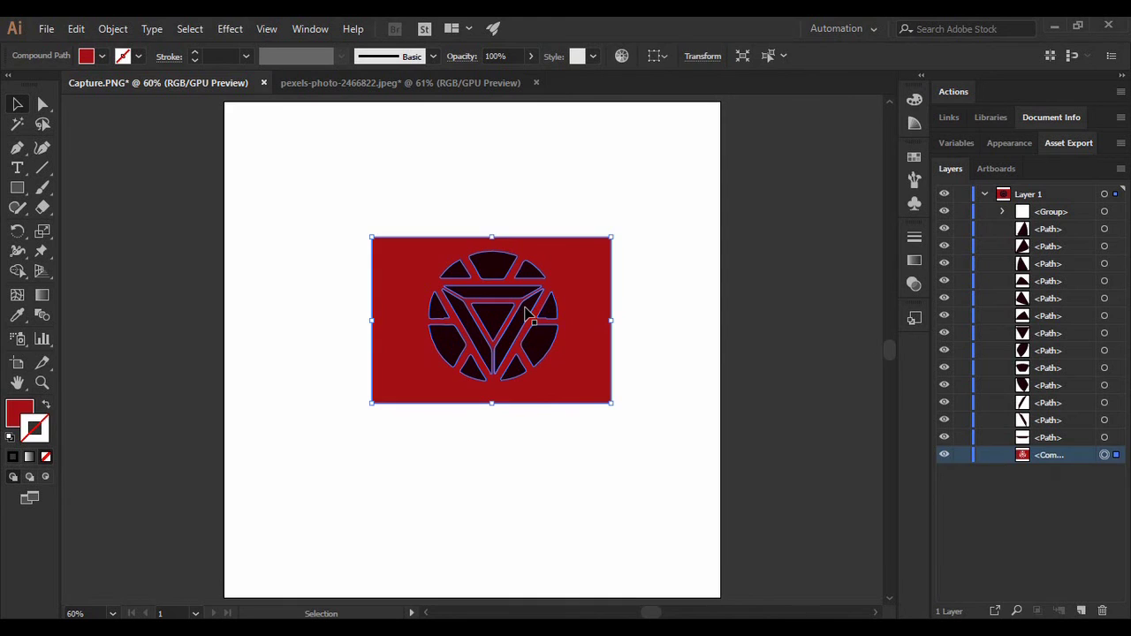
key(Delete)
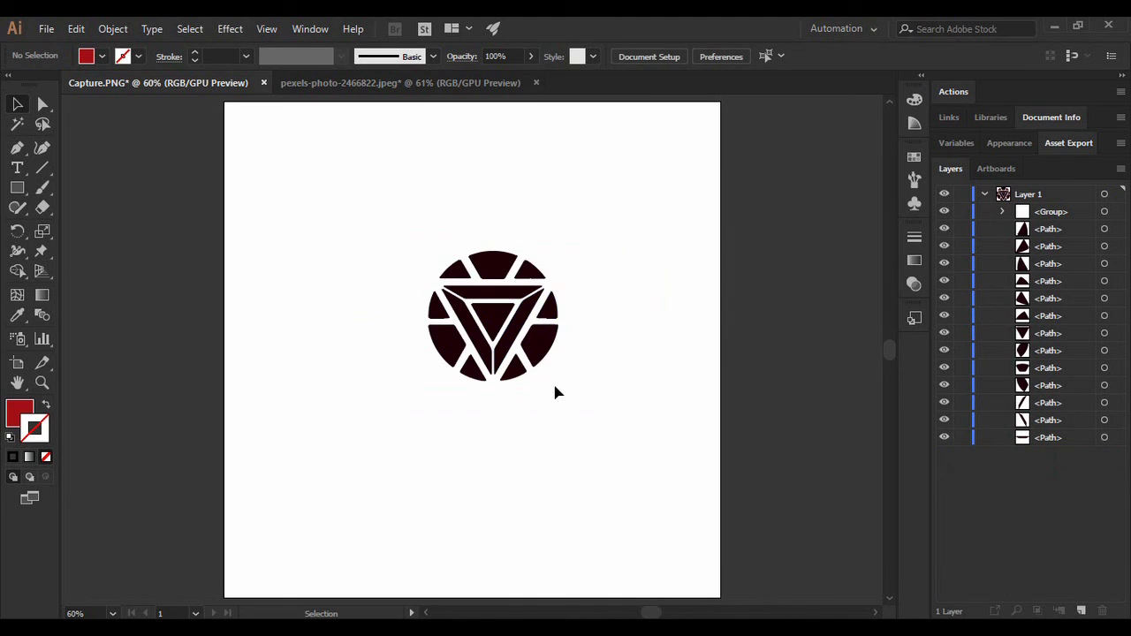
- Select all the dark logo pieces together and scale them up proportionally to nearly twice their size
click(555, 346)
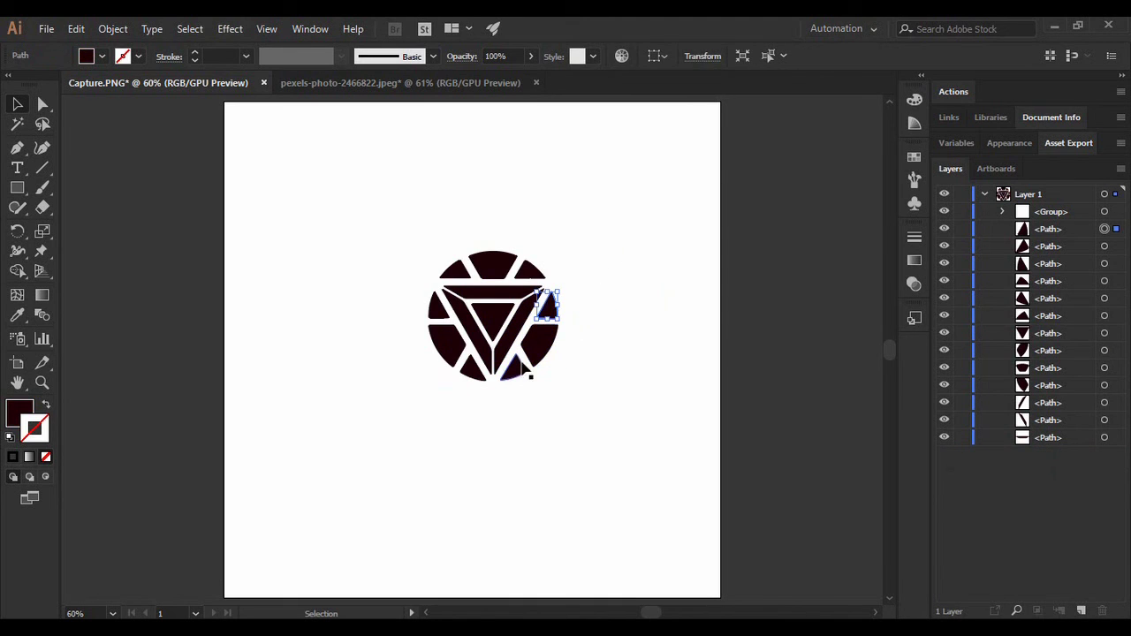
click(471, 371)
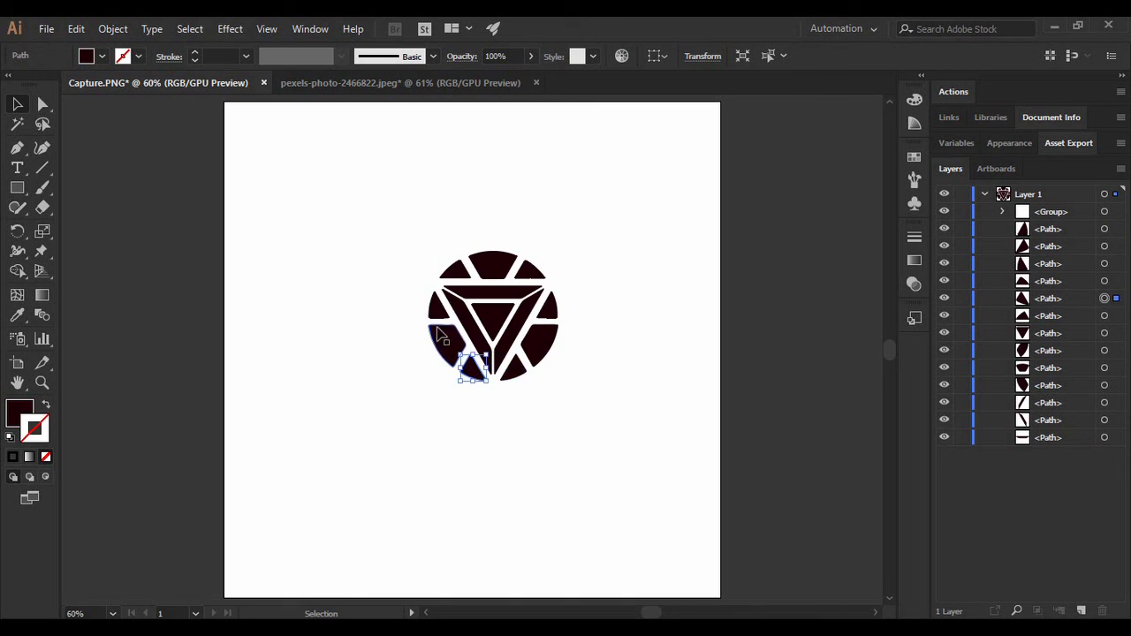
click(407, 324)
drag(353, 207, 645, 427)
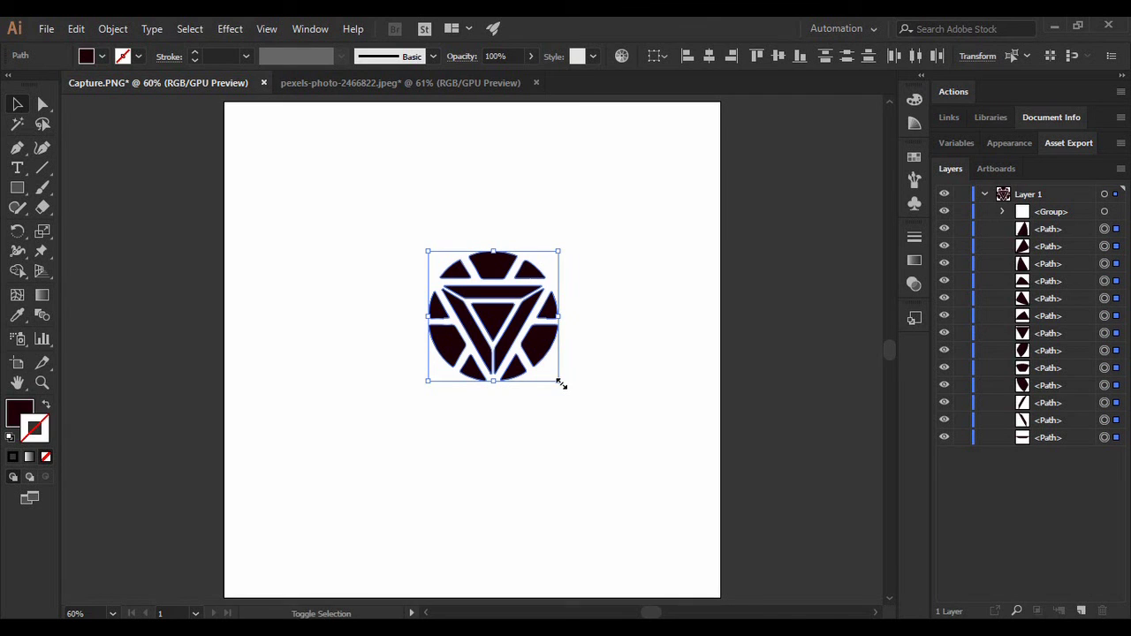
key(z)
click(613, 412)
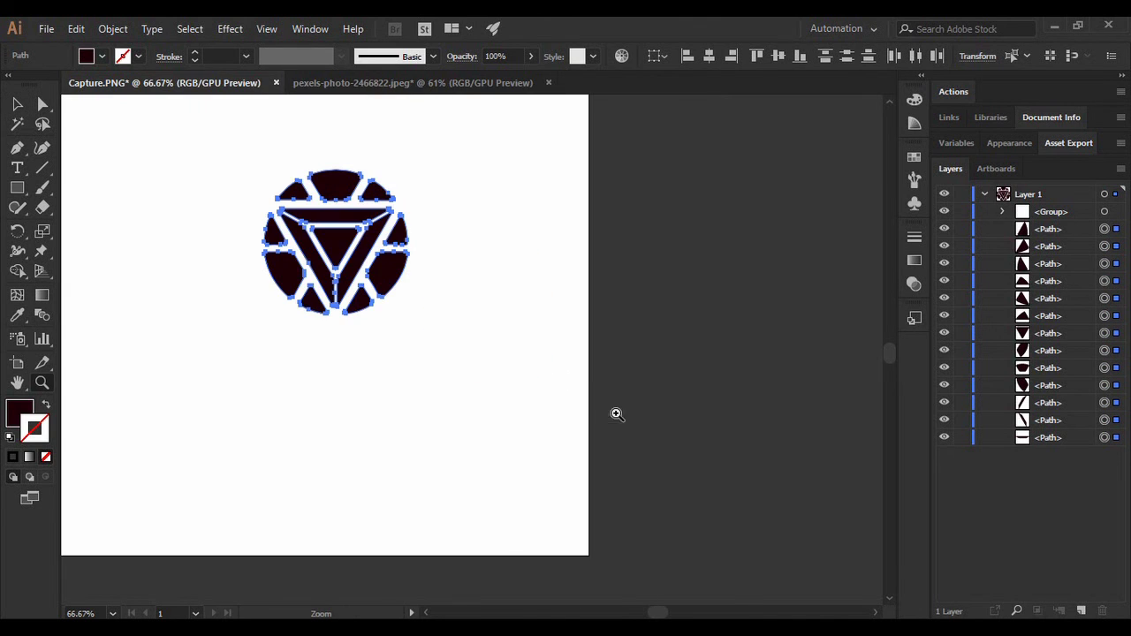
click(18, 104)
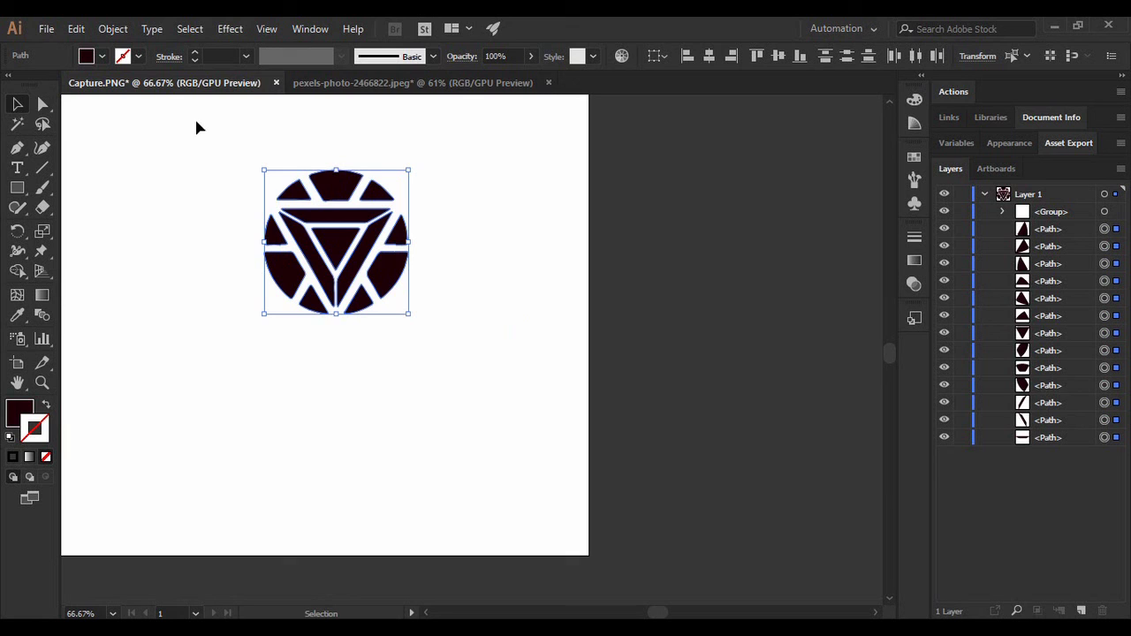
drag(408, 313, 597, 451)
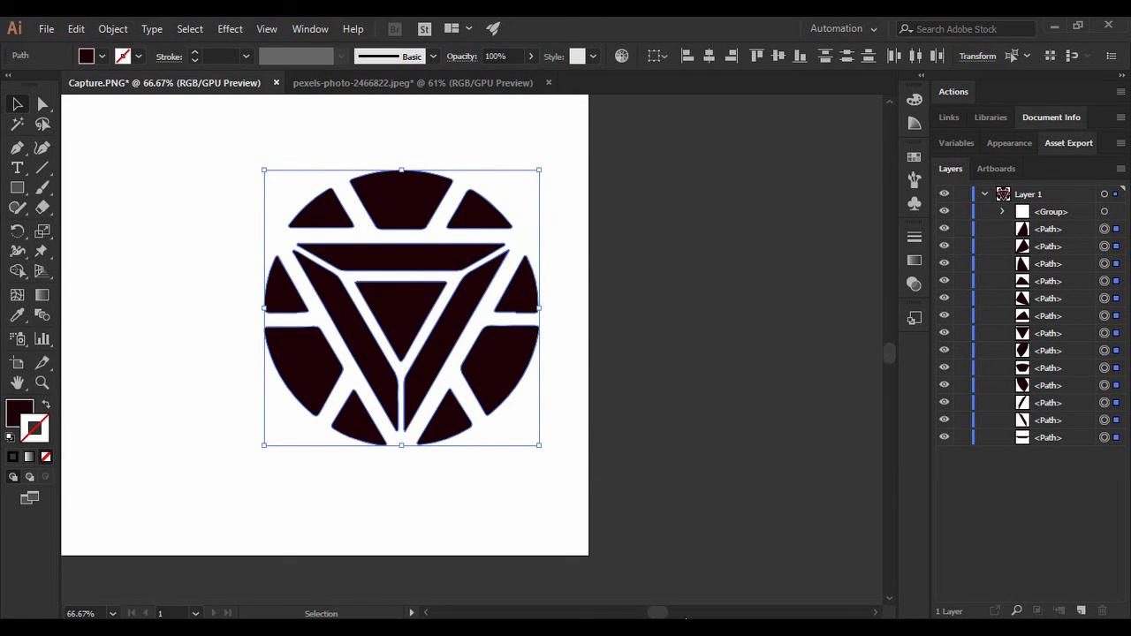
- Move the enlarged logo to about the centre of the artboard and deselect it
scroll(812, 421, left, 3)
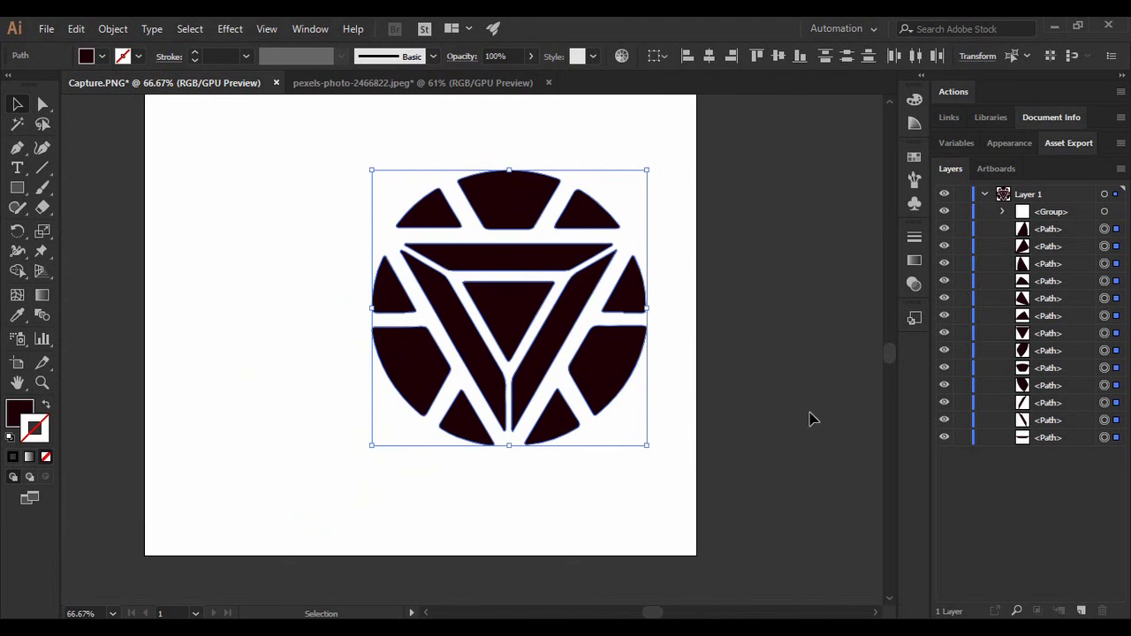
scroll(889, 354, up, 4)
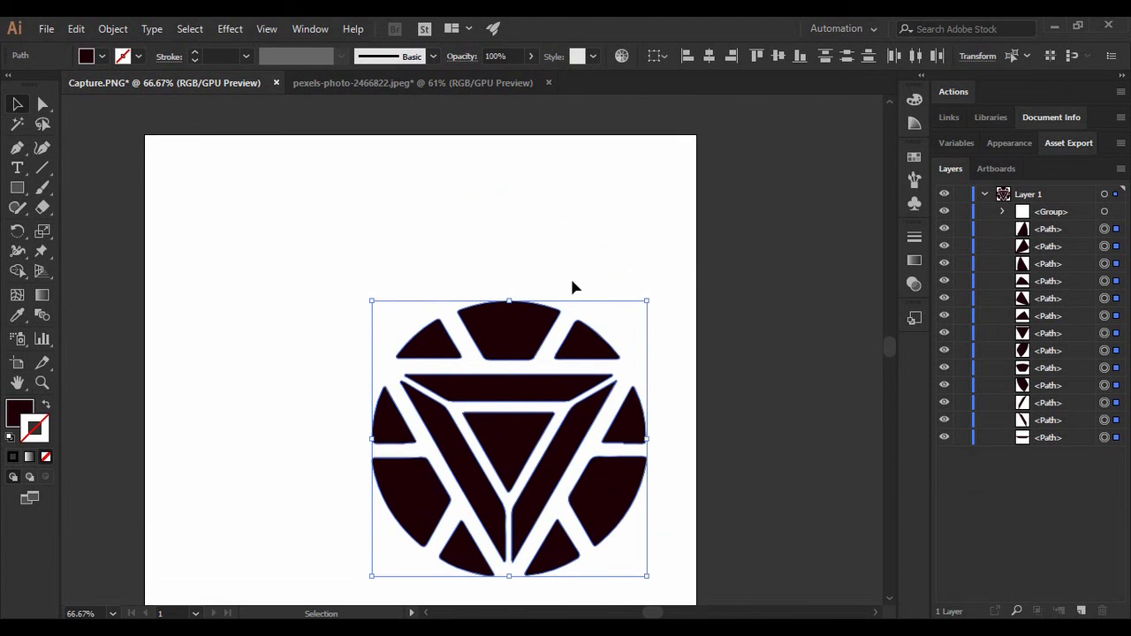
scroll(574, 286, down, 1)
drag(578, 290, 497, 236)
click(657, 332)
- Fill the logo's lower-right small triangular piece with black (000000)
click(520, 424)
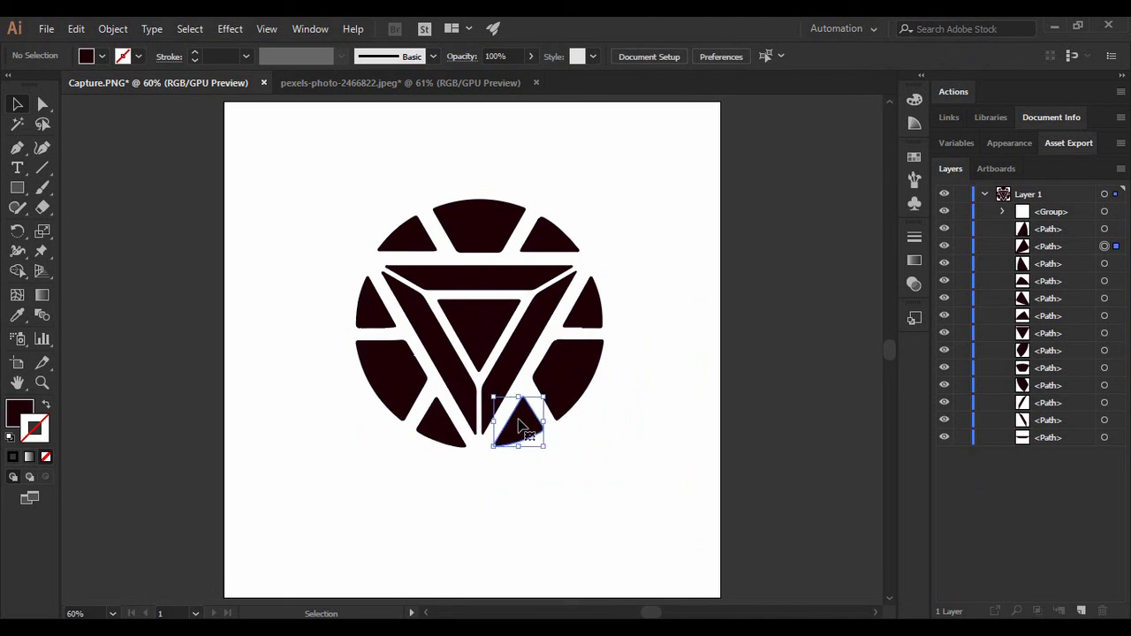
click(14, 456)
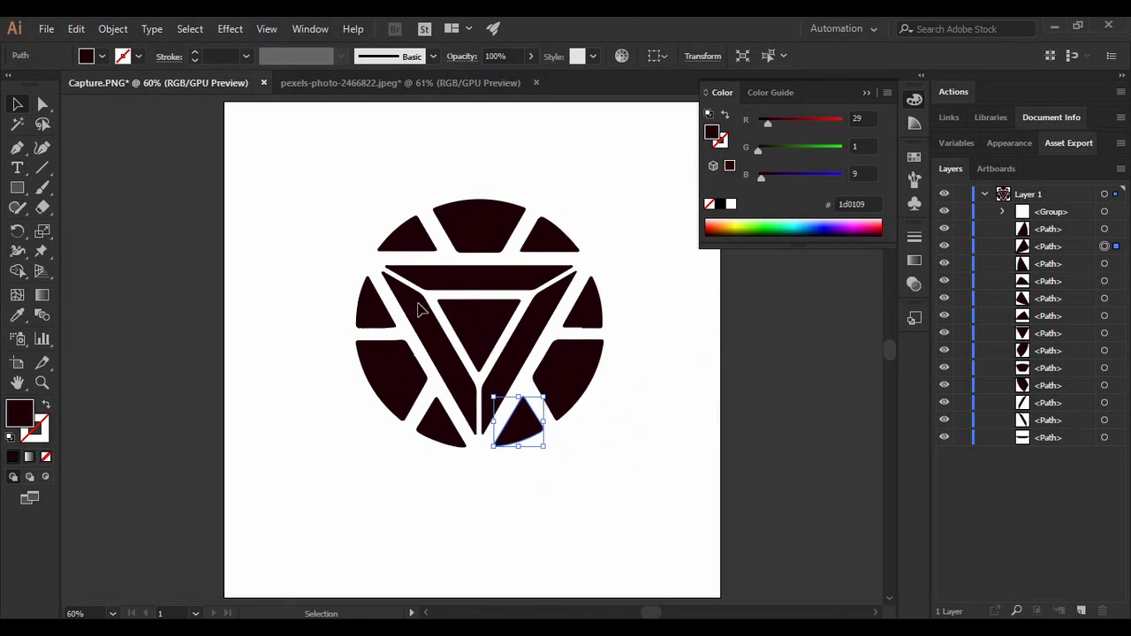
click(720, 205)
click(627, 390)
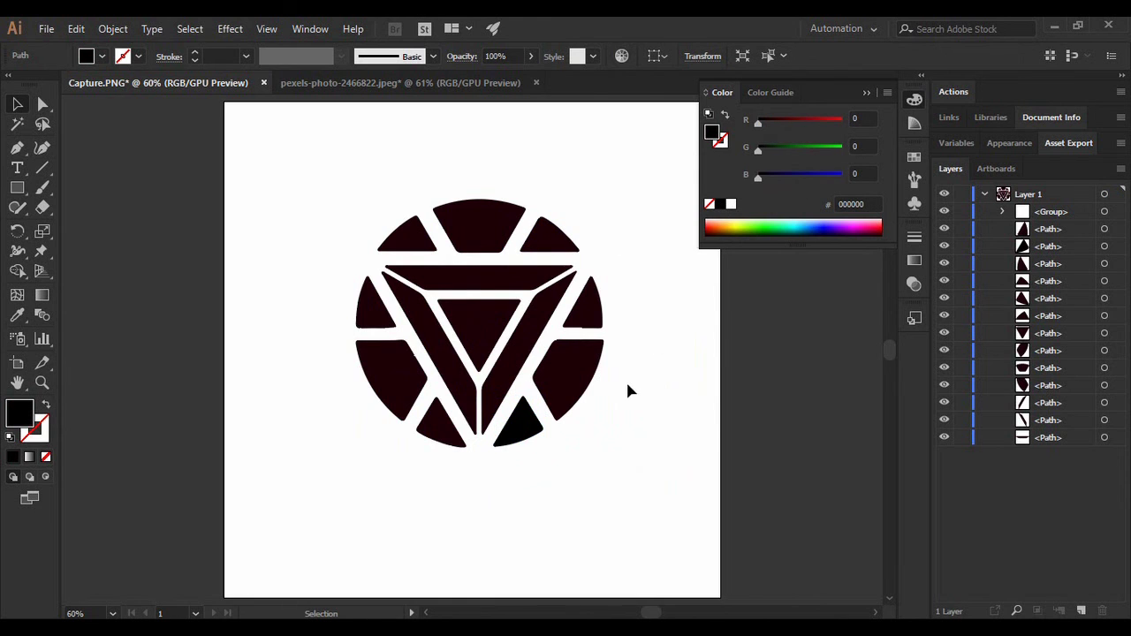
- Select all the logo pieces, apply the black piece's fill to them with the Eyedropper, and collapse the colour settings
drag(645, 429, 372, 104)
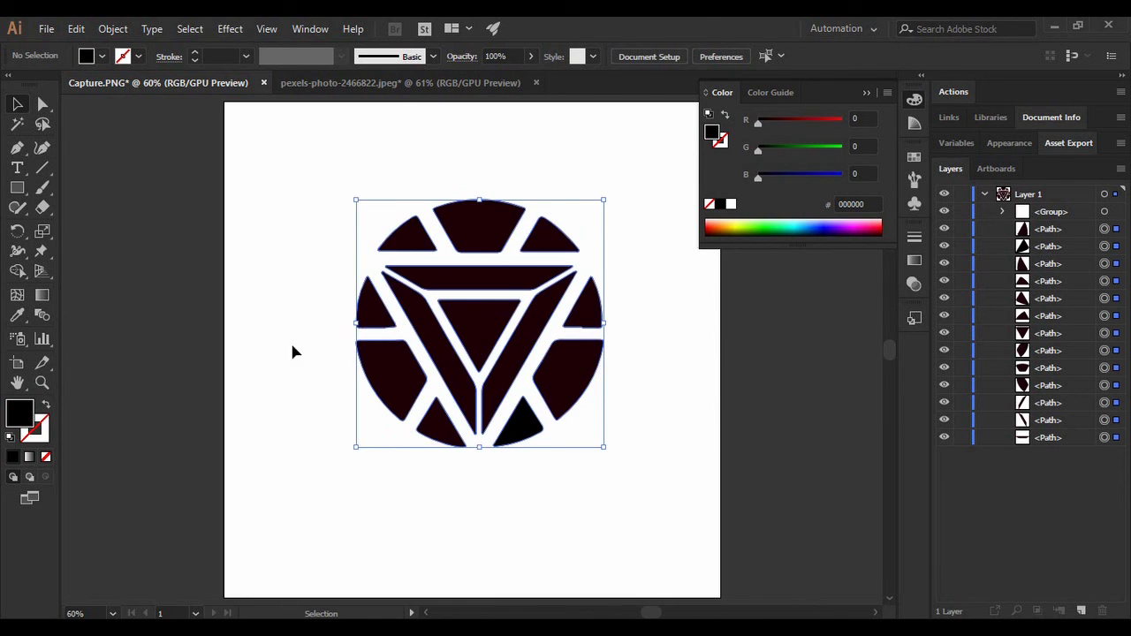
click(17, 316)
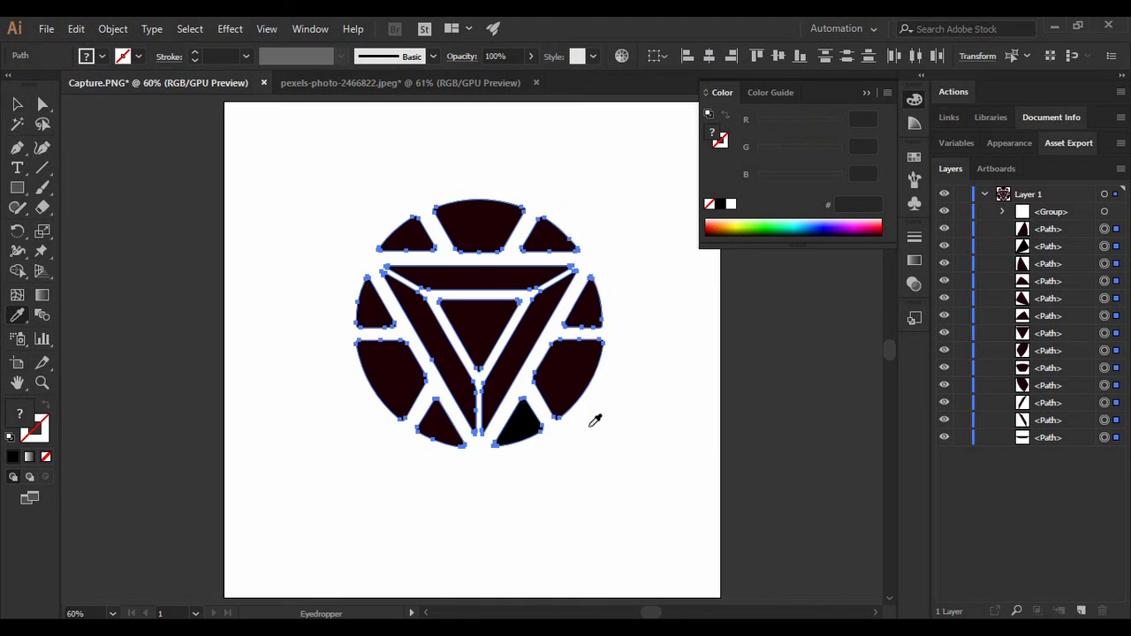
click(516, 418)
click(17, 104)
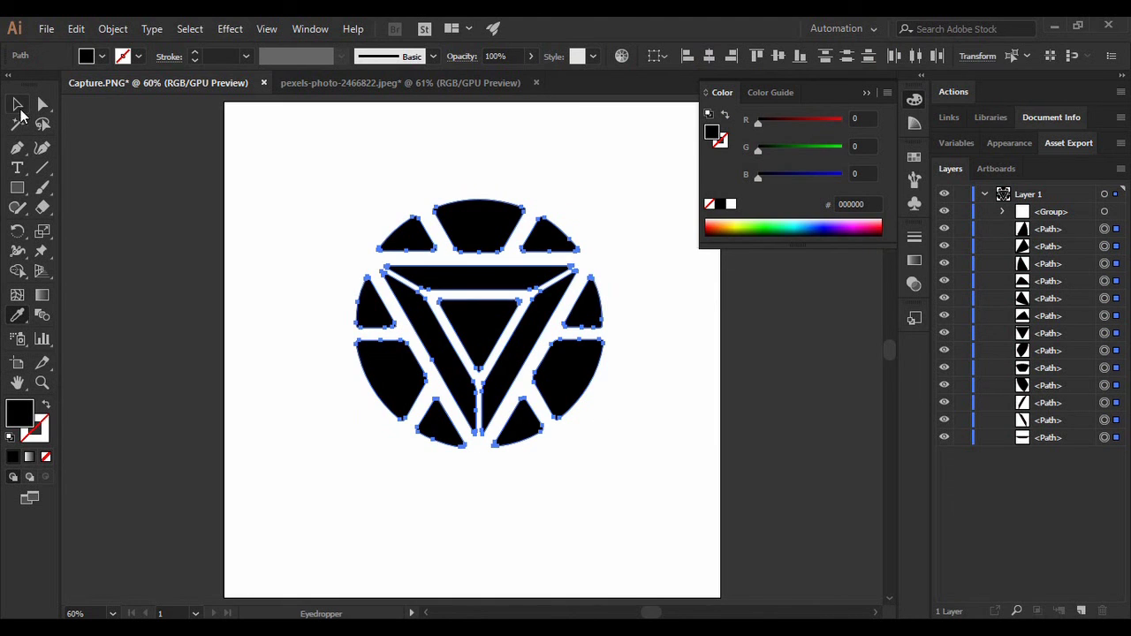
click(286, 159)
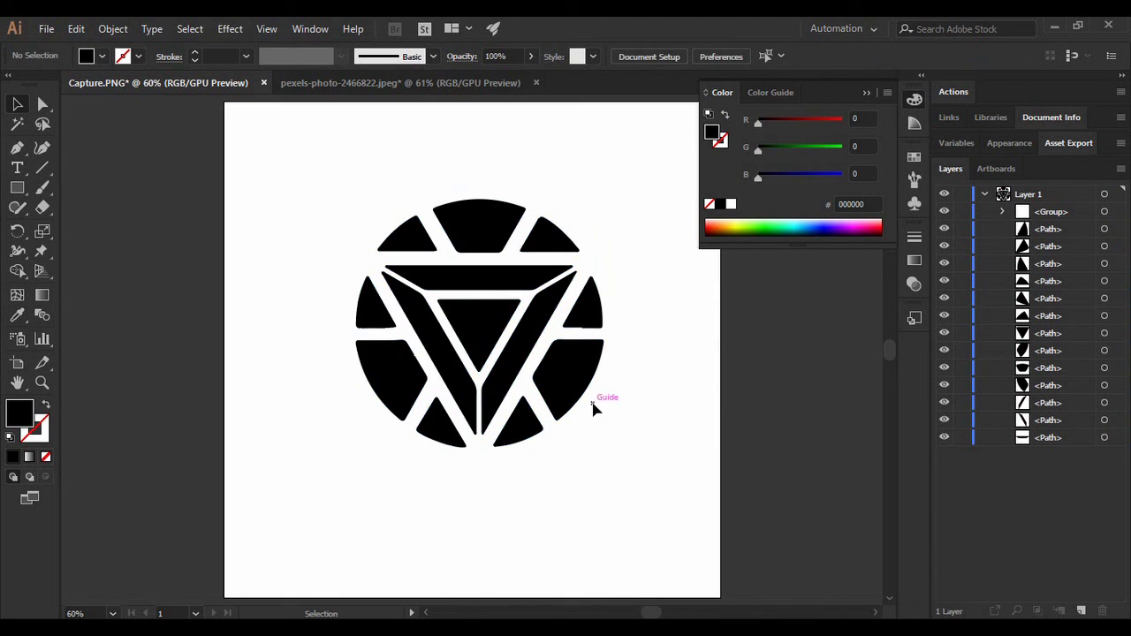
click(867, 93)
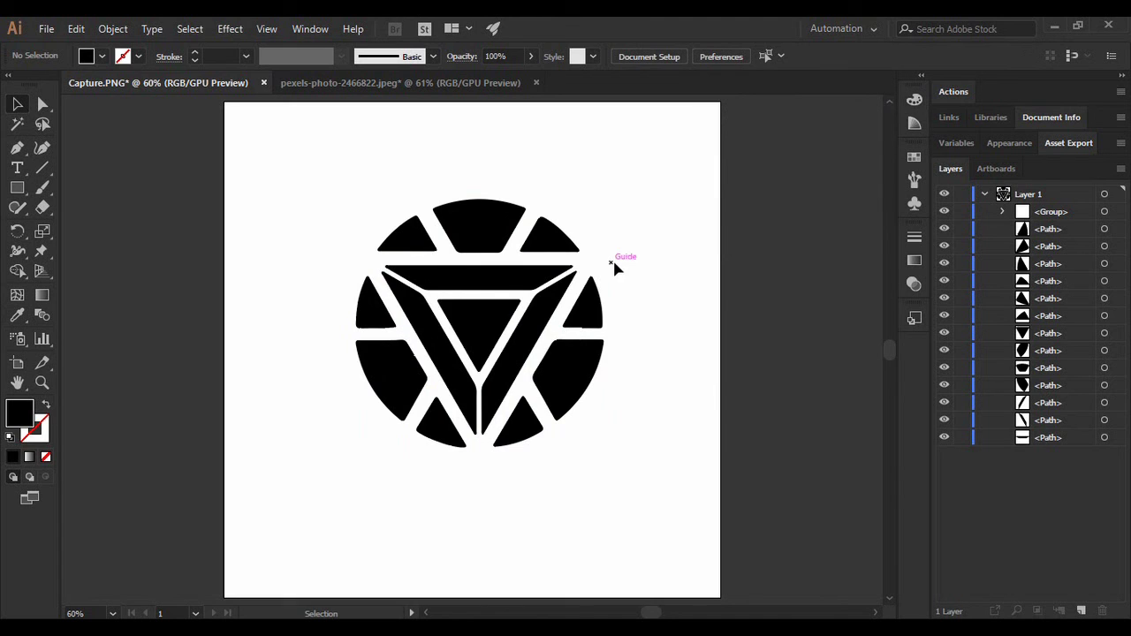